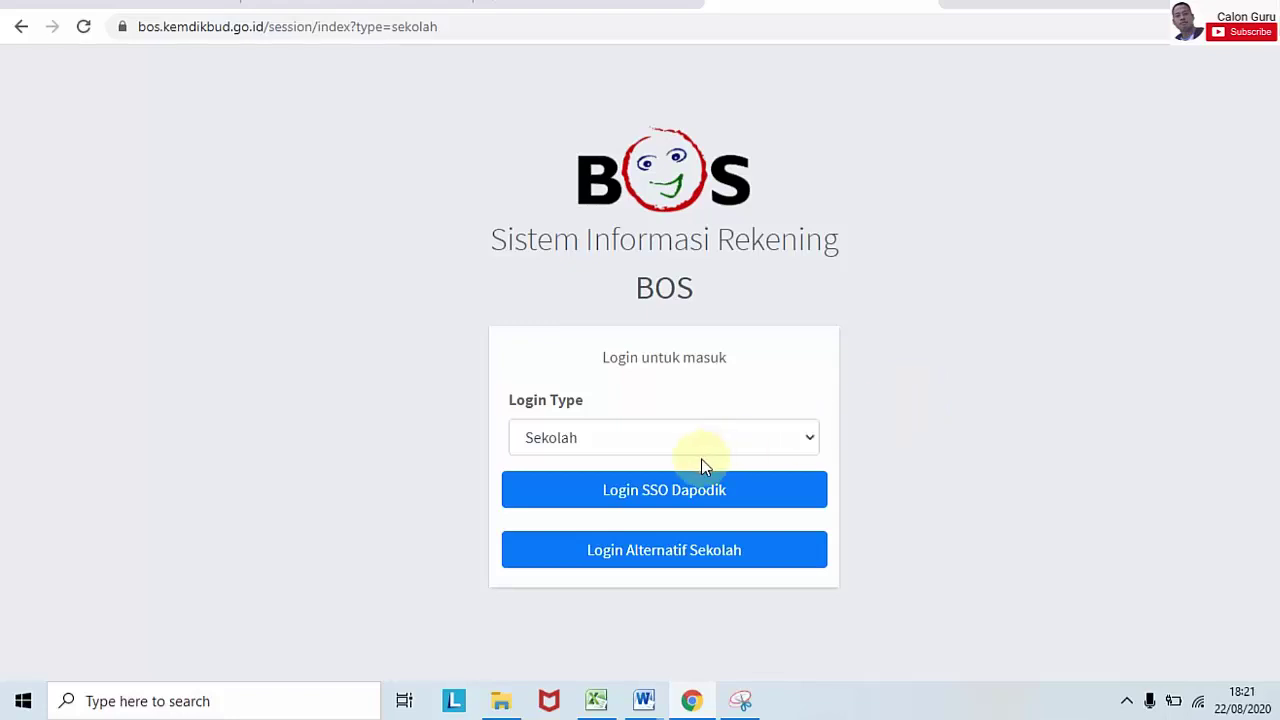
Step: Open the Dapodik single sign-on form and enter the operator's e-mail and password
left_click(648, 491)
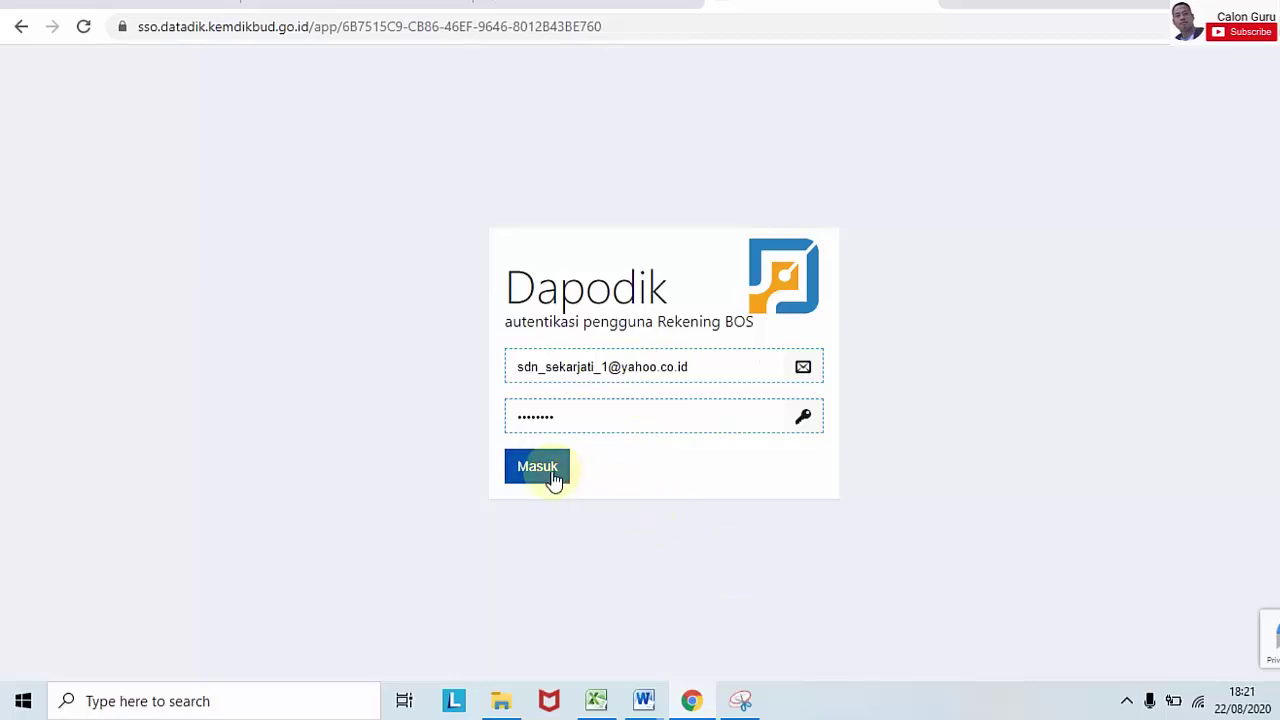
left_click(600, 4)
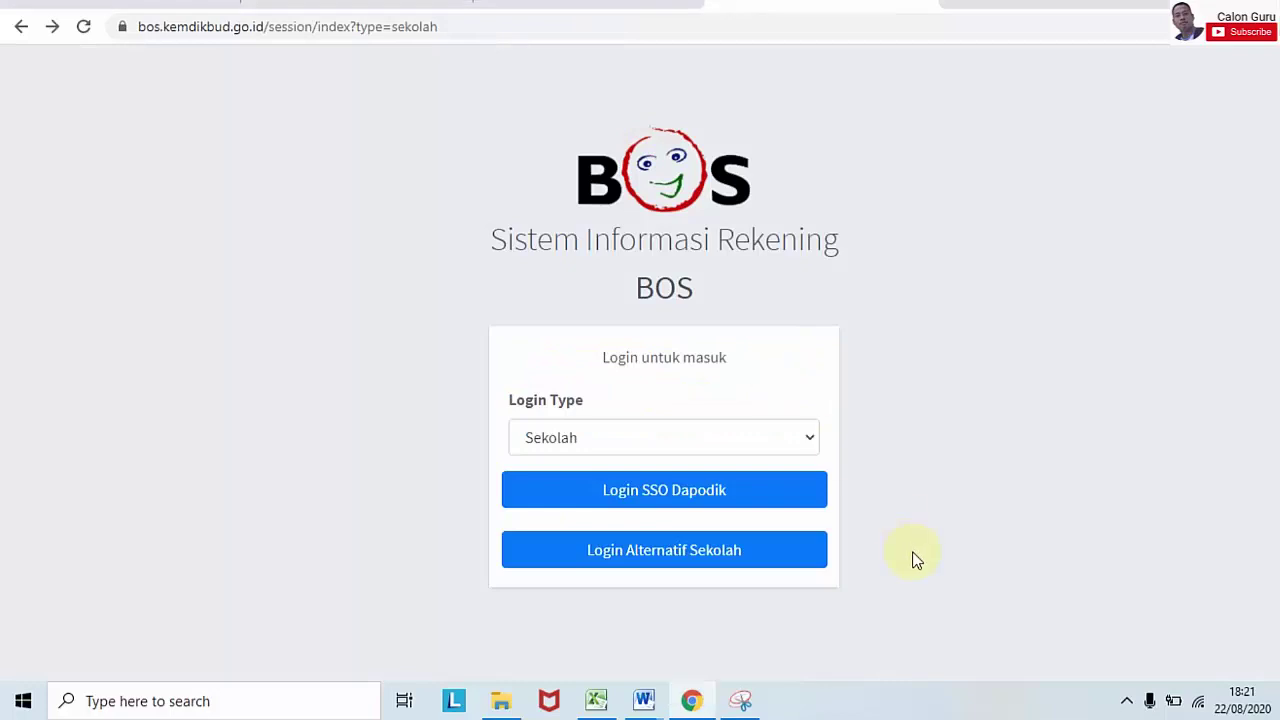
left_click(754, 548)
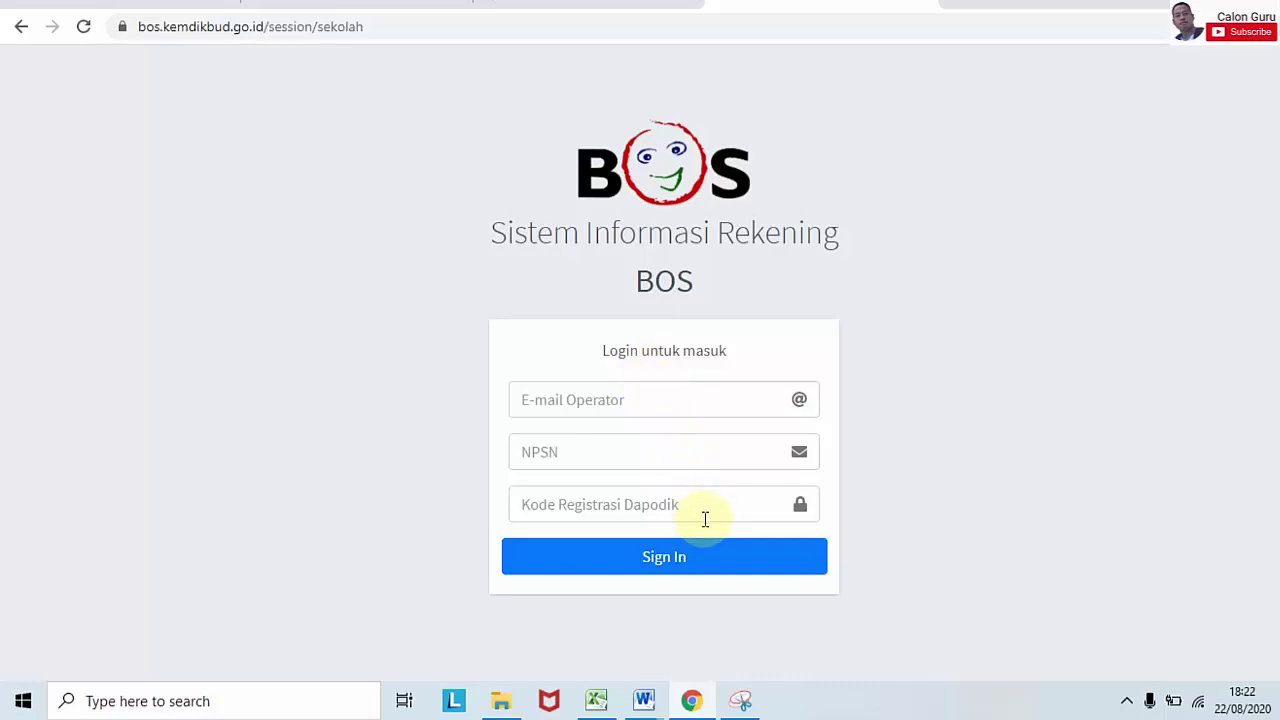
key("alt+Left")
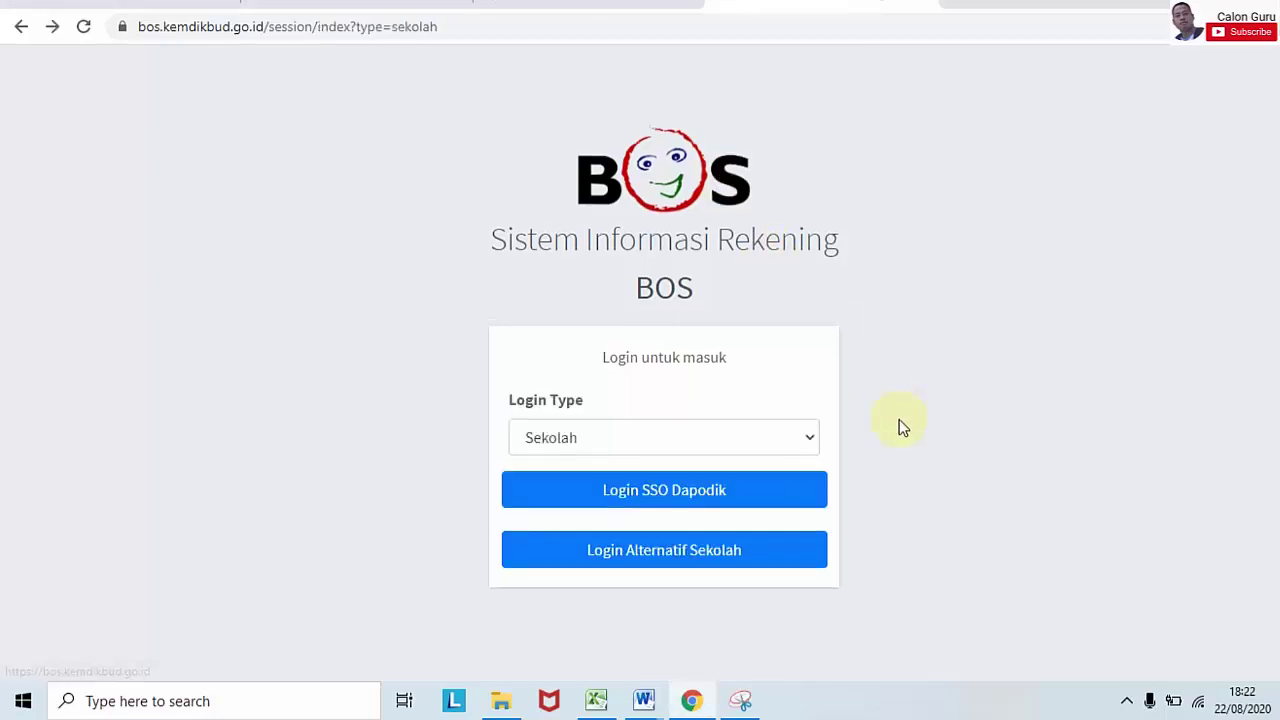
left_click(717, 491)
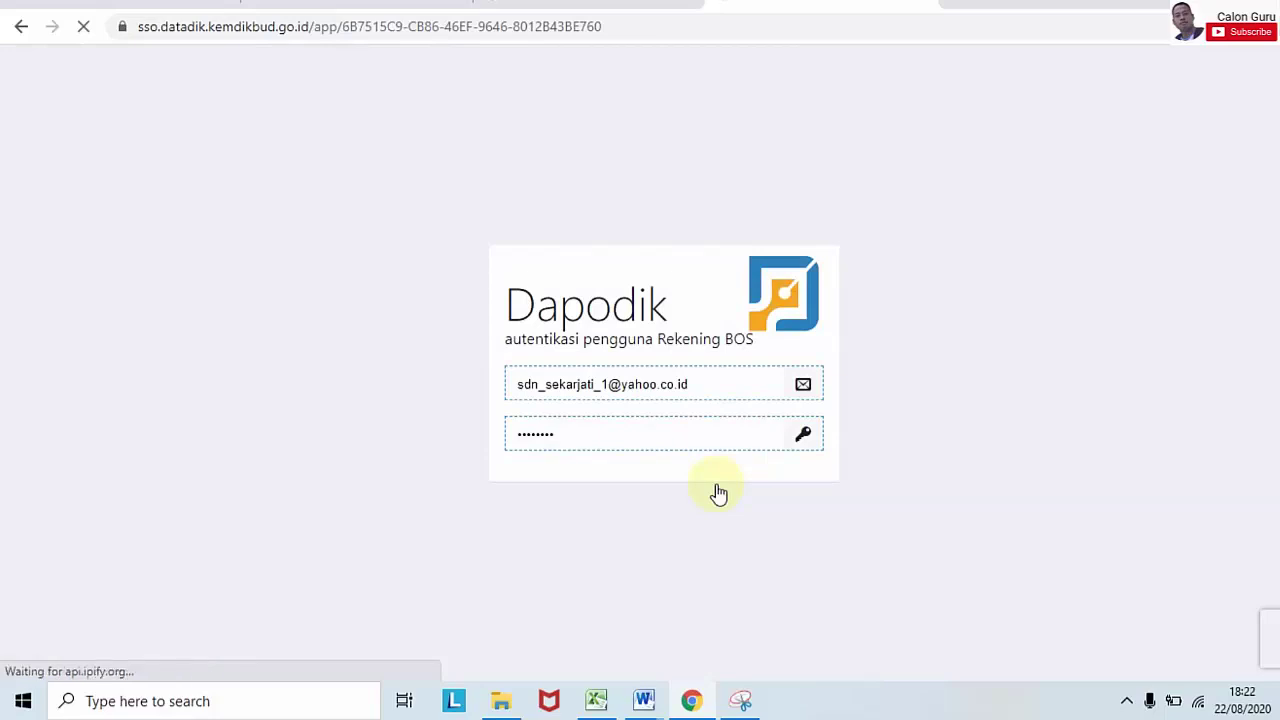
left_click(645, 378)
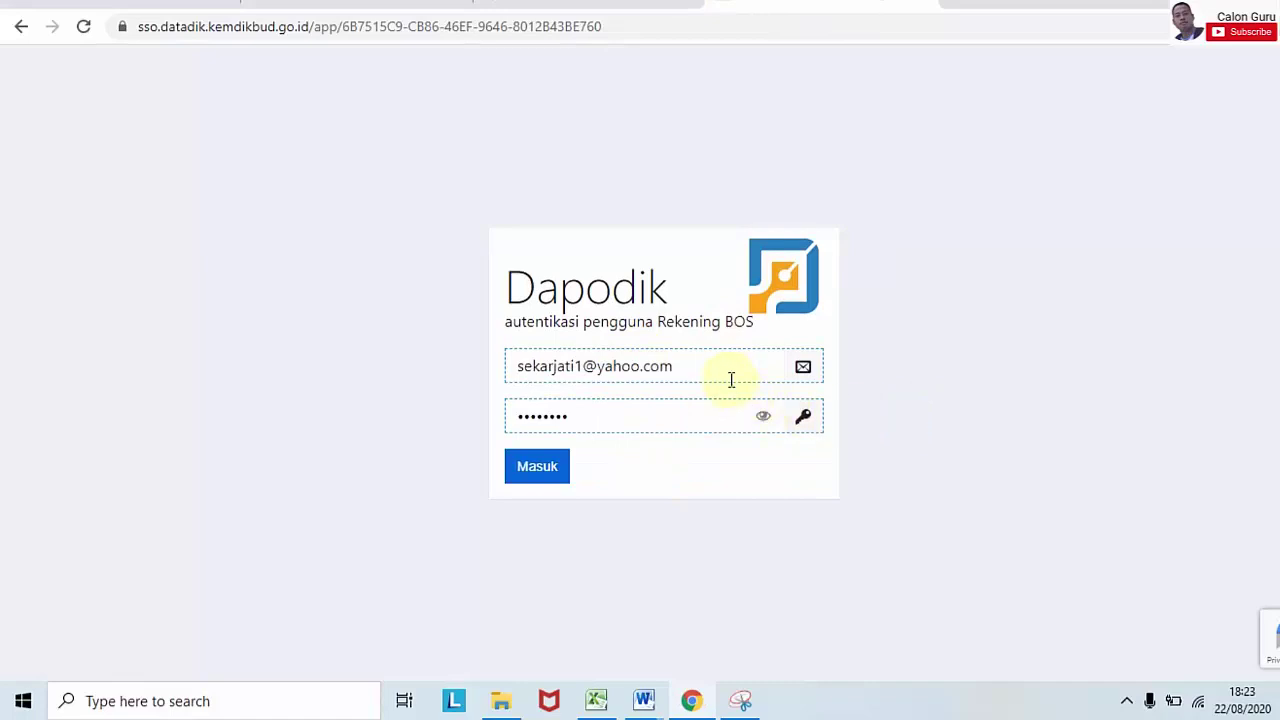
Step: Sign in, decline saving the password, and view the school's NPSN, bank and account dashboard
left_click(549, 474)
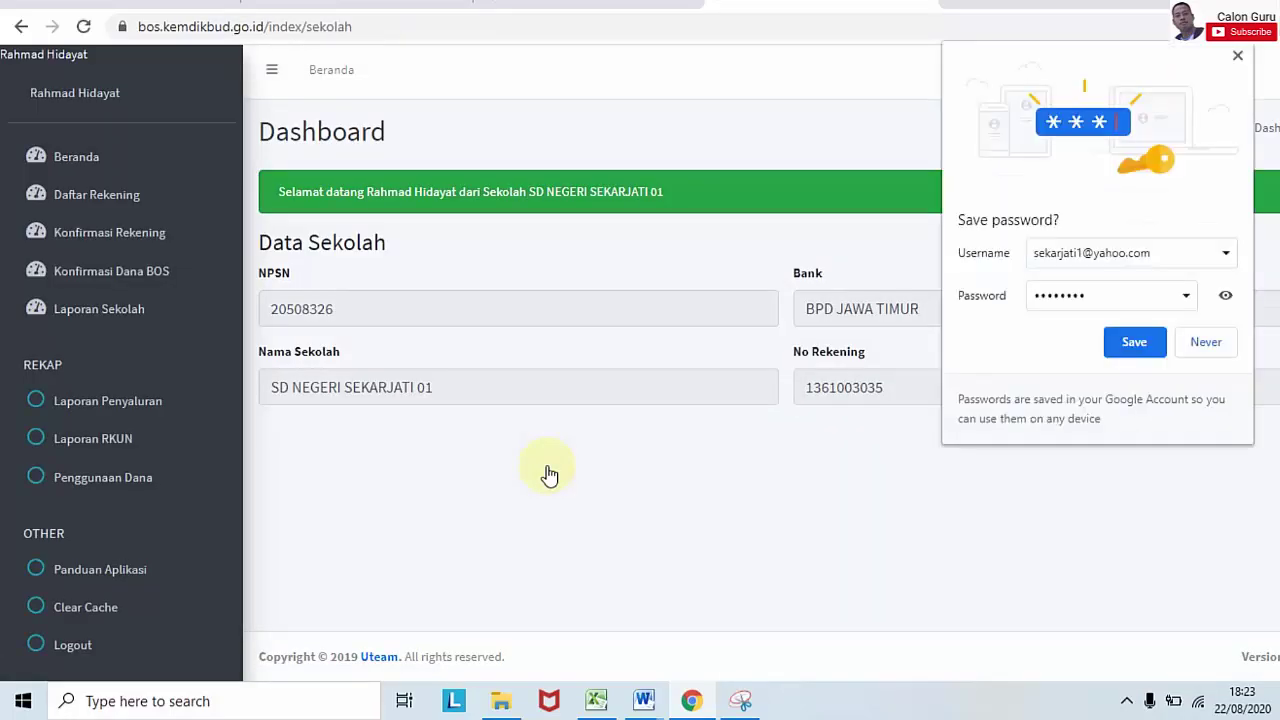
left_click(1237, 56)
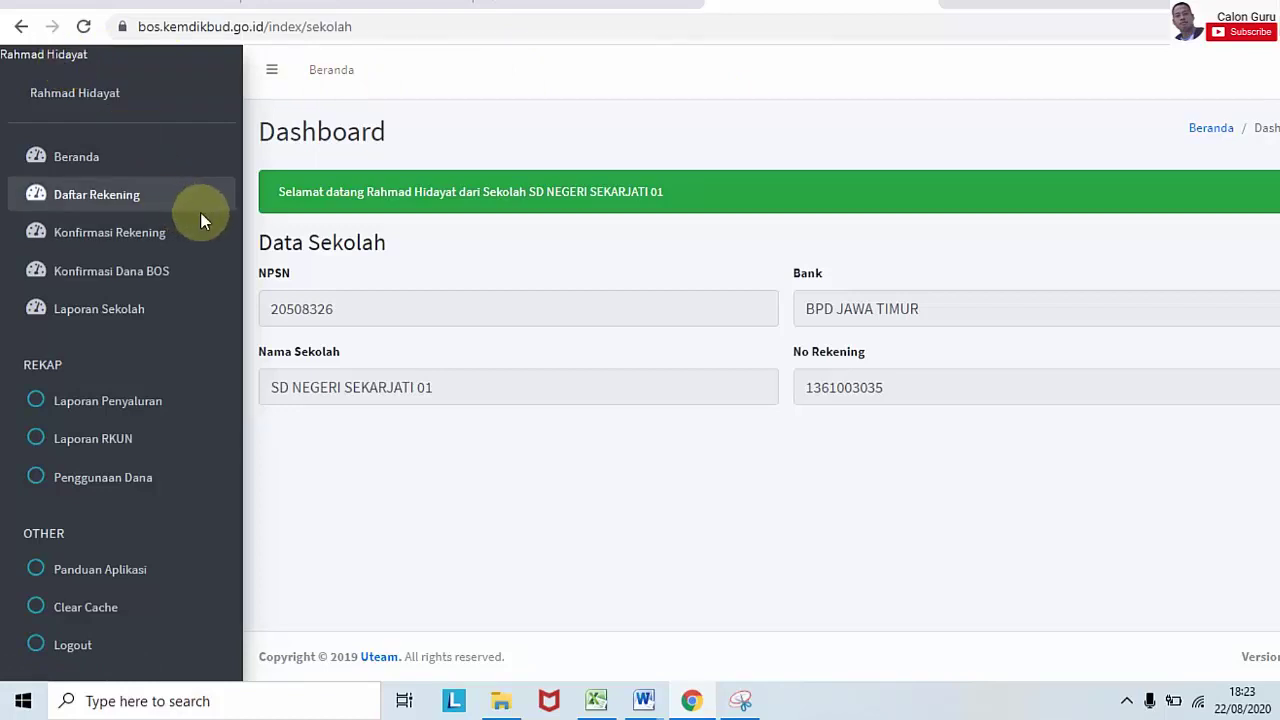
left_click(106, 172)
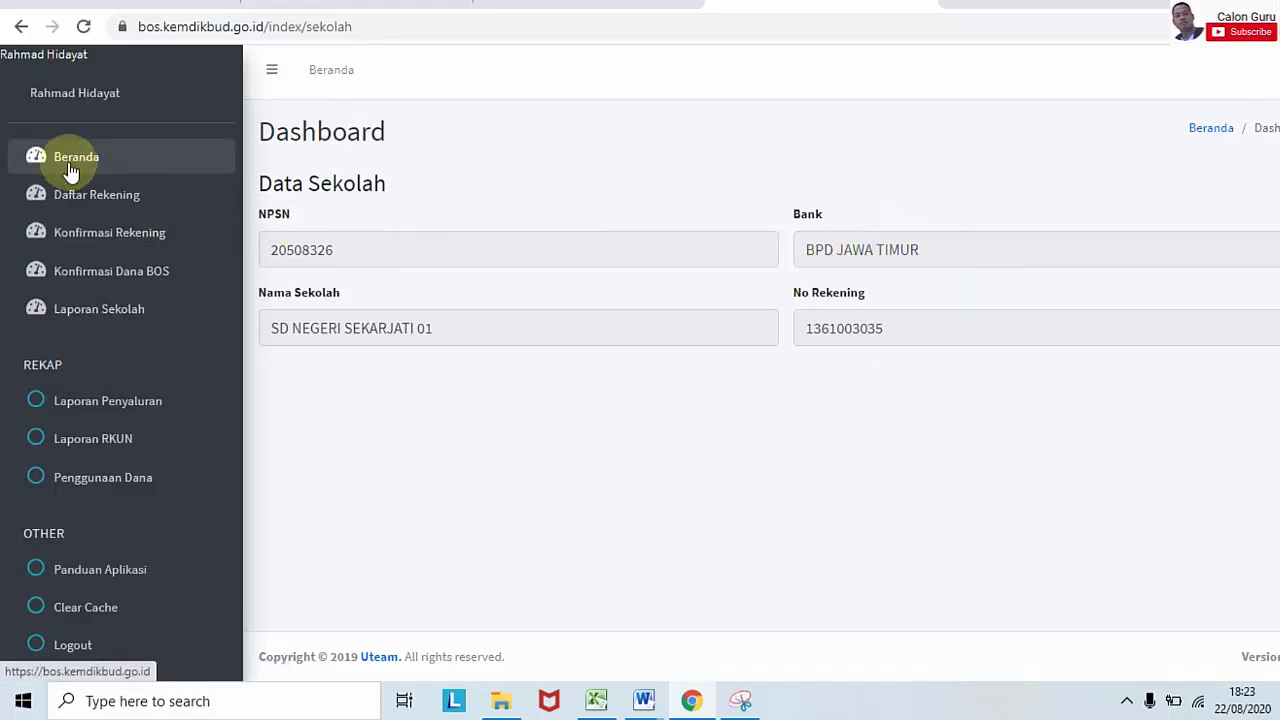
Step: Review the Daftar Rekening list, then view the Konfirmasi Rekening school-versus-bank data
left_click(106, 199)
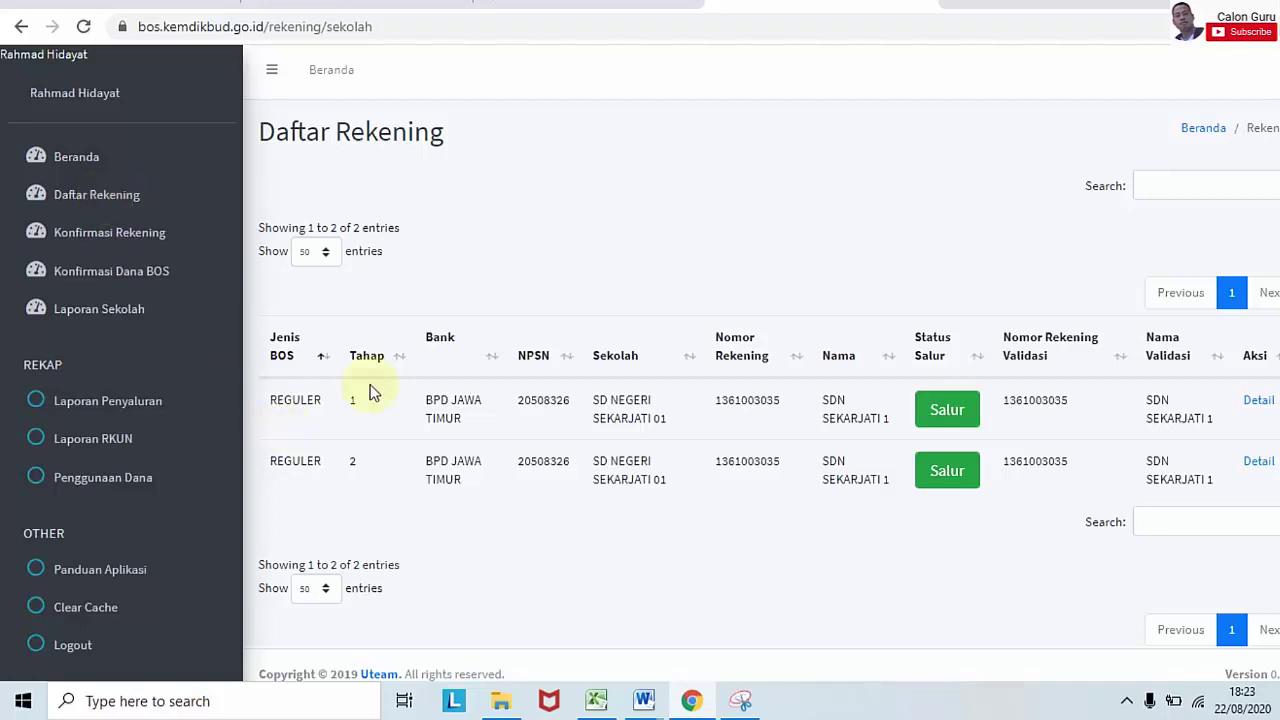
left_click(179, 240)
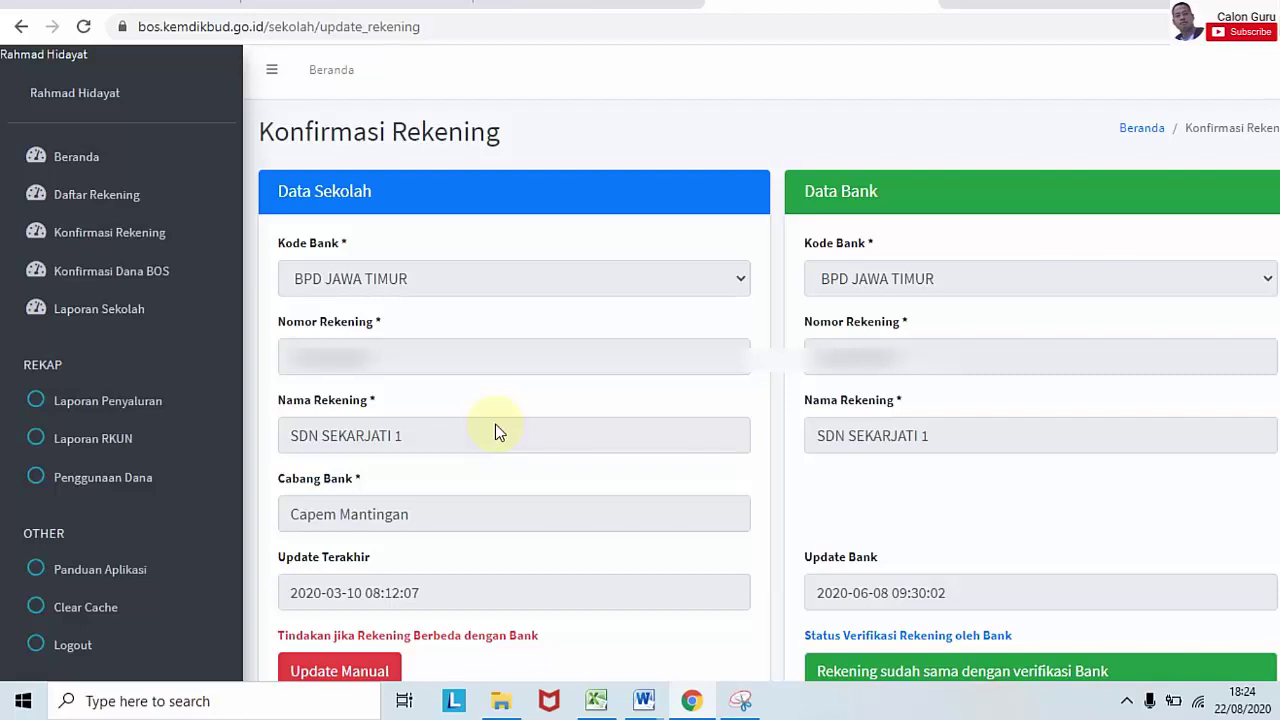
Step: Open Laporan Sekolah and keep the report year at 2020
left_click(99, 309)
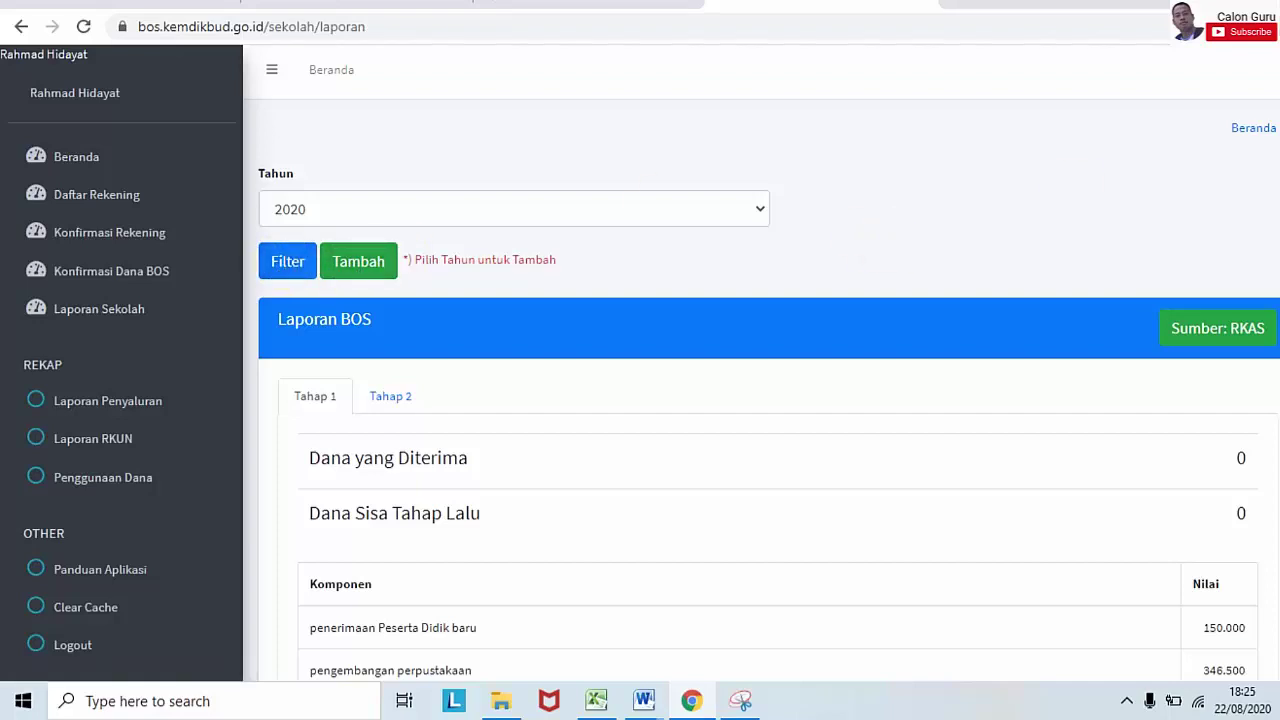
scroll(740, 178, "down", 1)
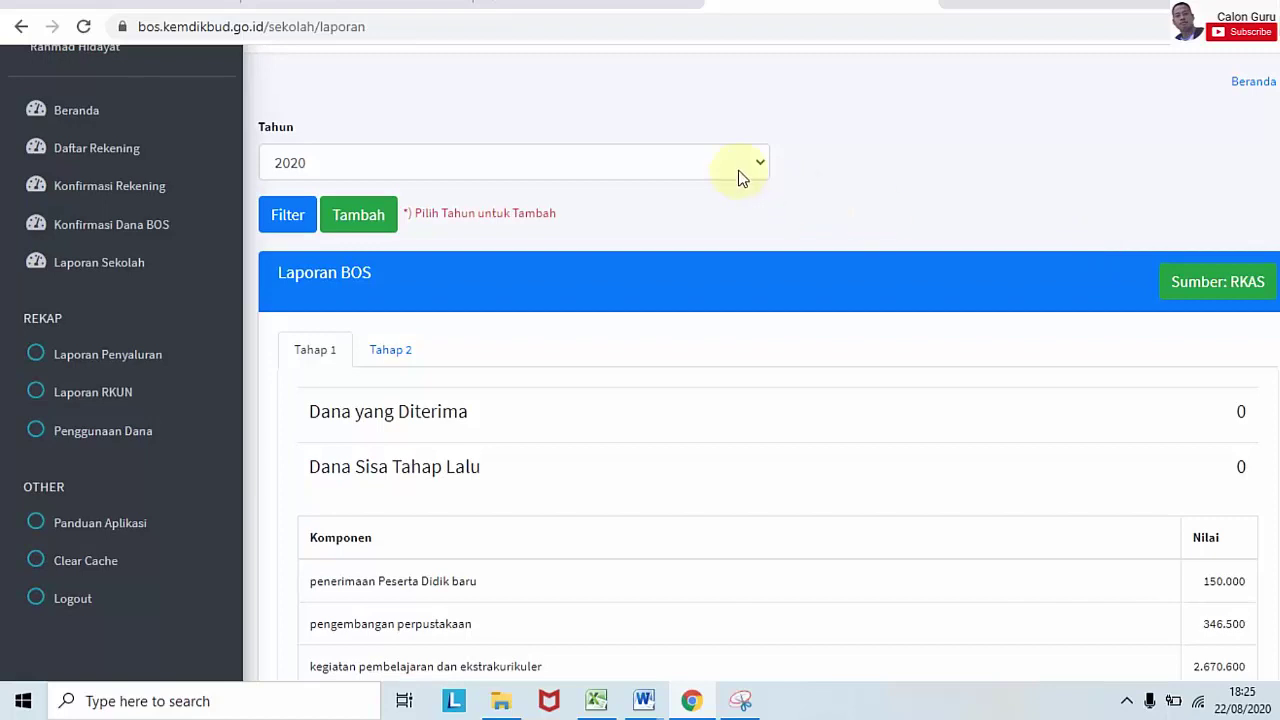
left_click(760, 165)
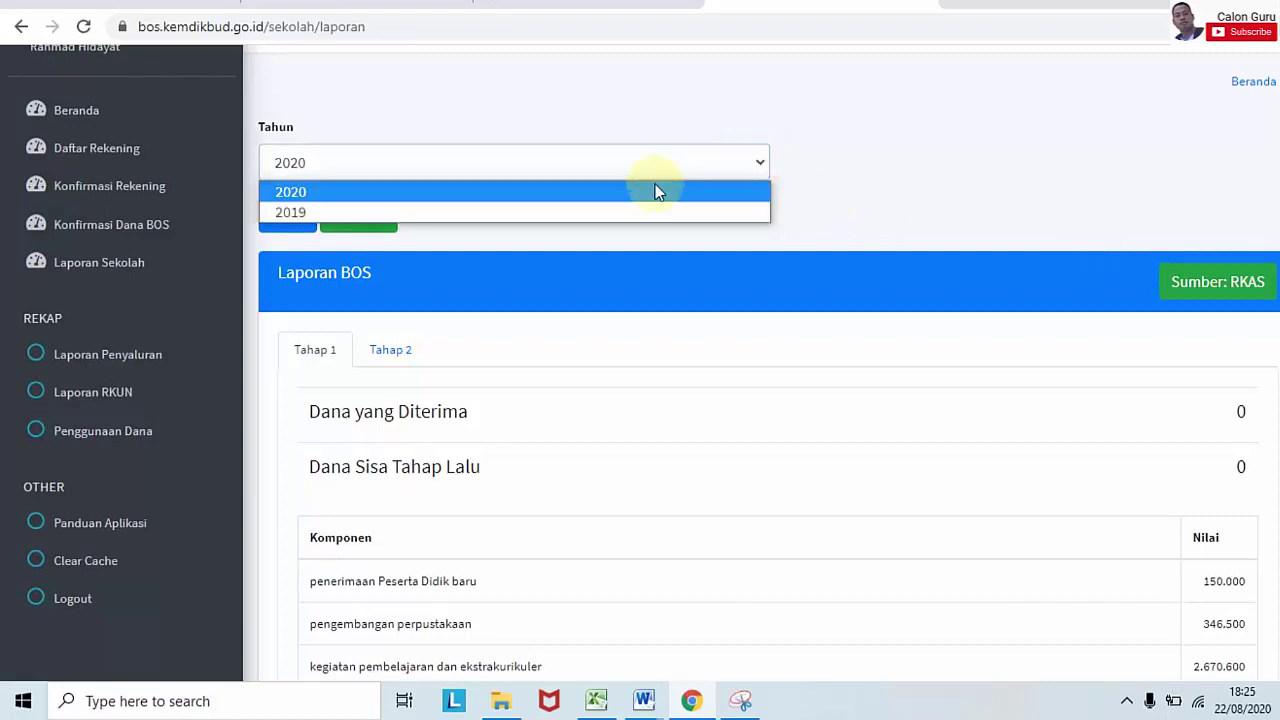
left_click(914, 140)
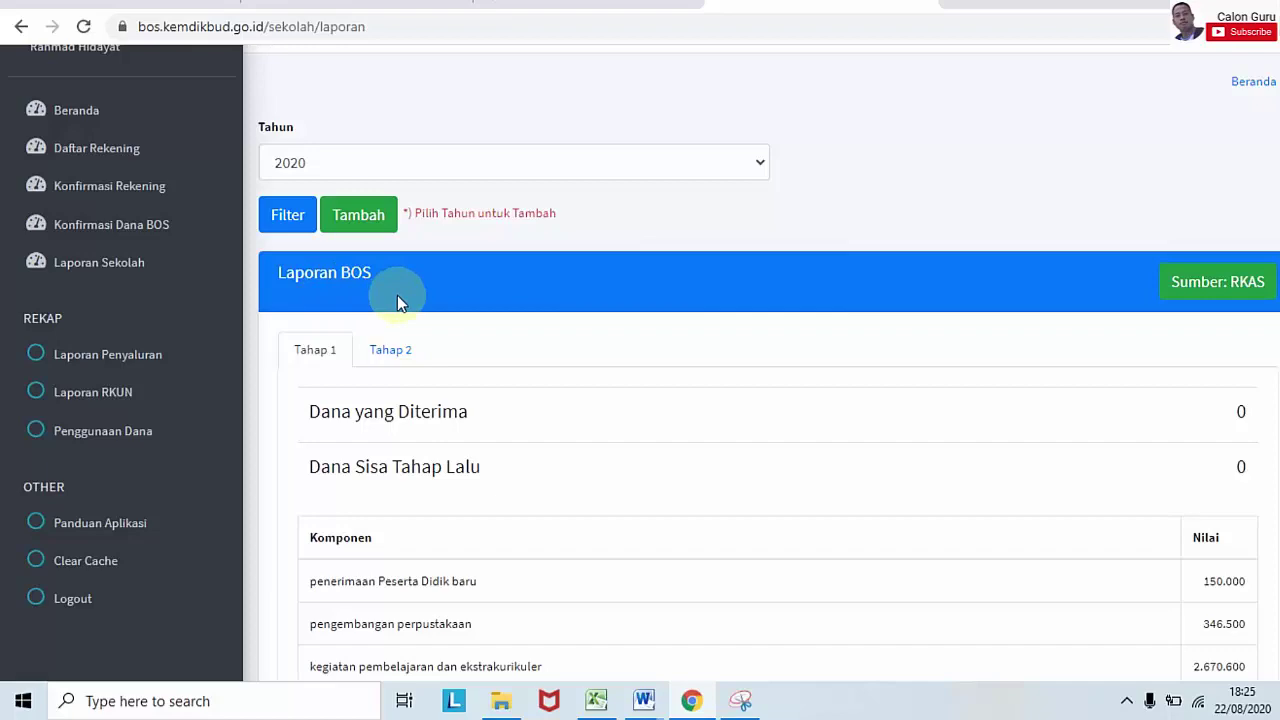
Step: Check the Tahap 1 table's Total Penggunaan Dana of 15.566.000, then launch ARKAS
scroll(971, 360, "down", 1)
scroll(1241, 195, "down", 3)
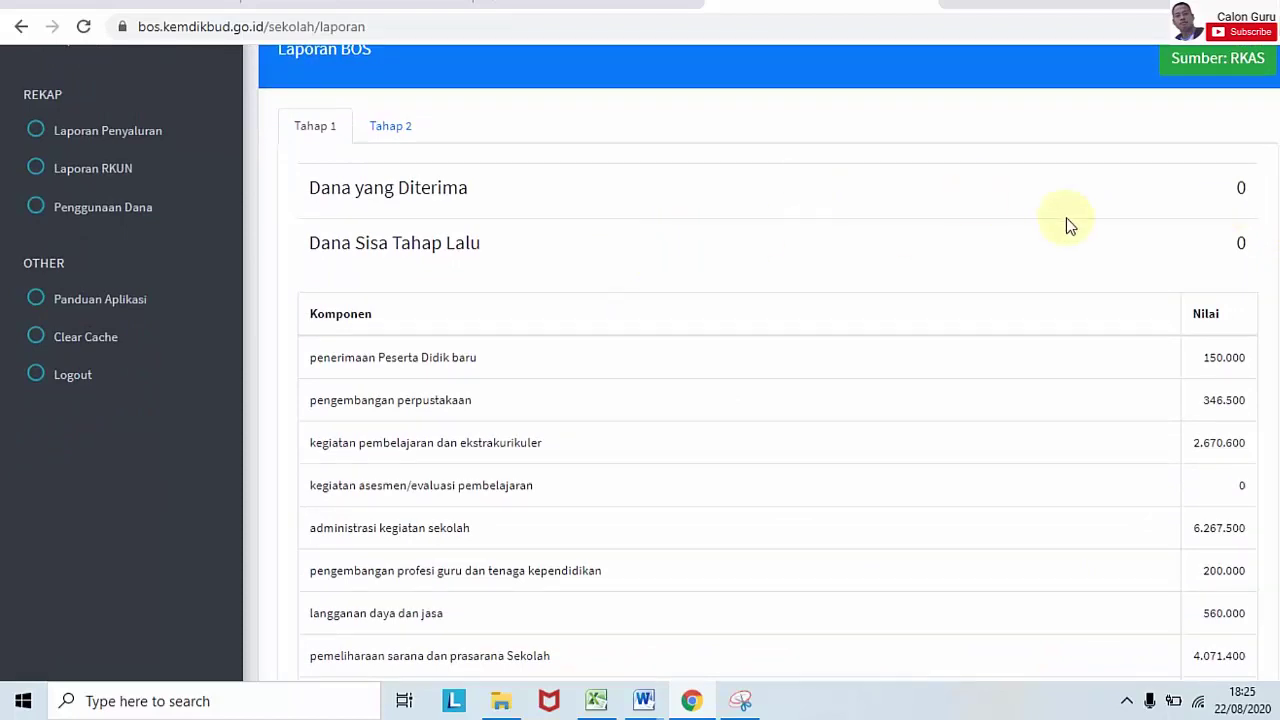
scroll(517, 289, "down", 1)
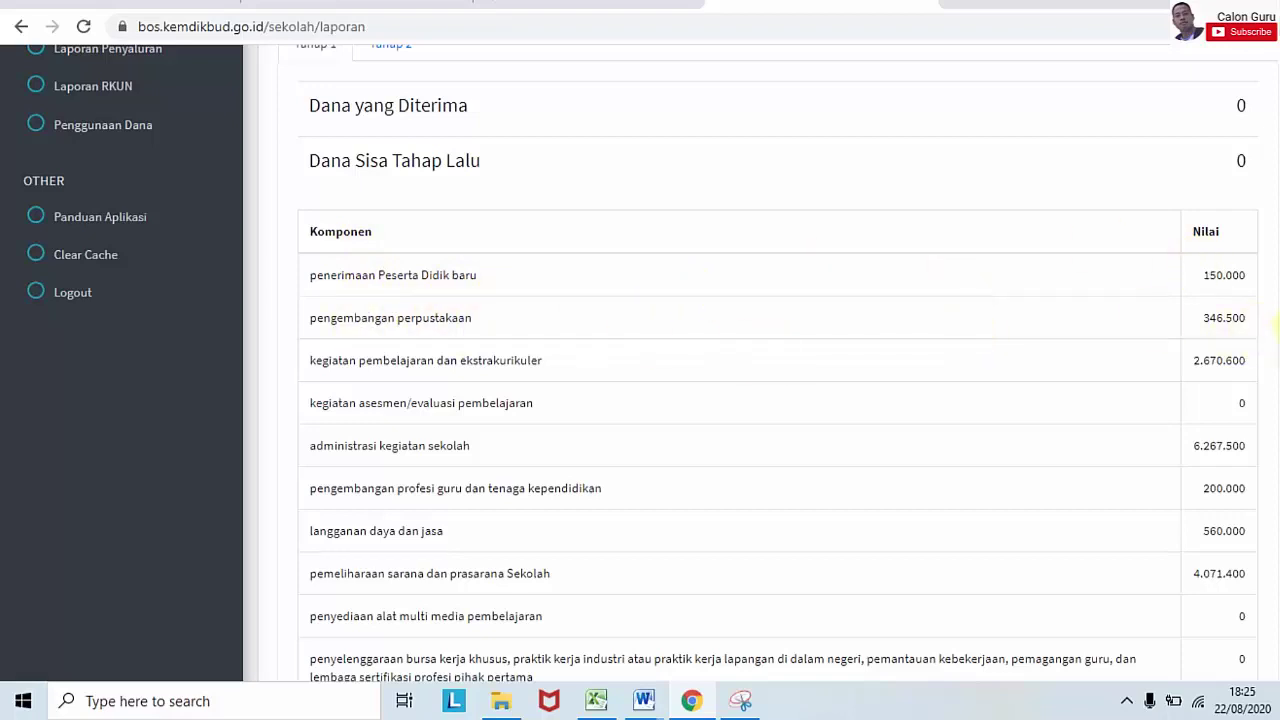
scroll(778, 364, "down", 2)
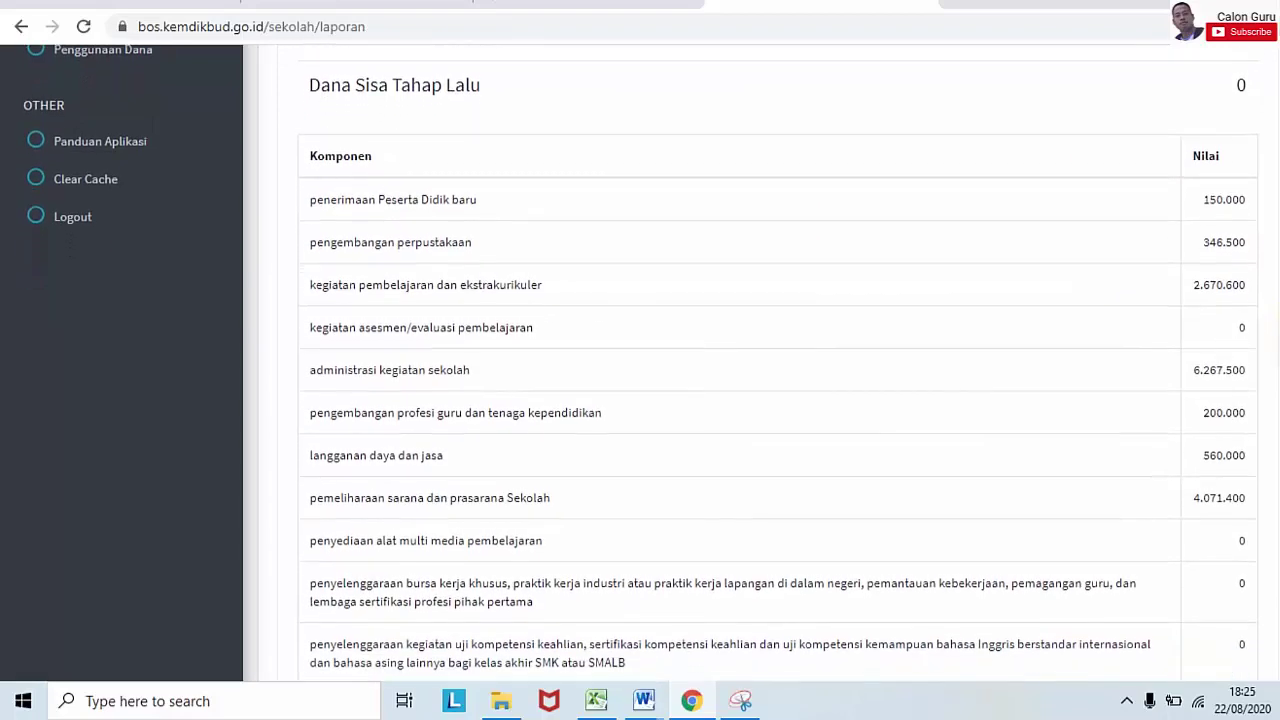
scroll(652, 364, "down", 2)
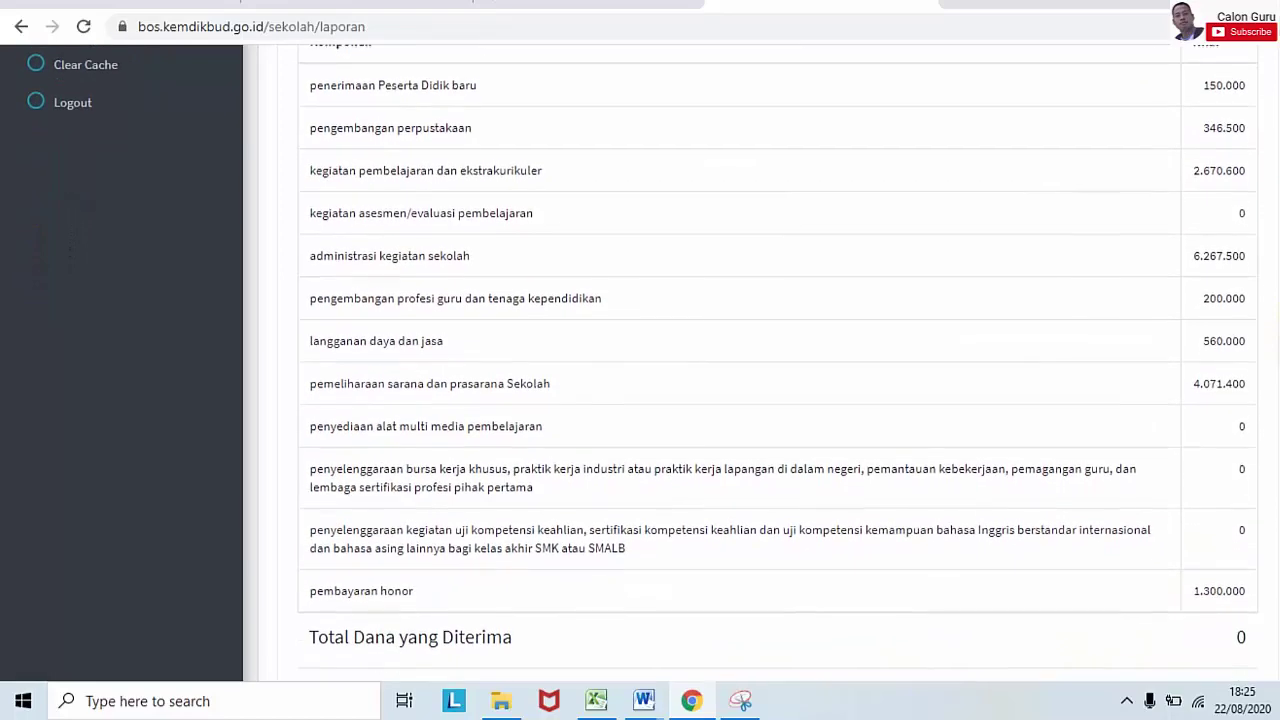
scroll(778, 364, "down", 1)
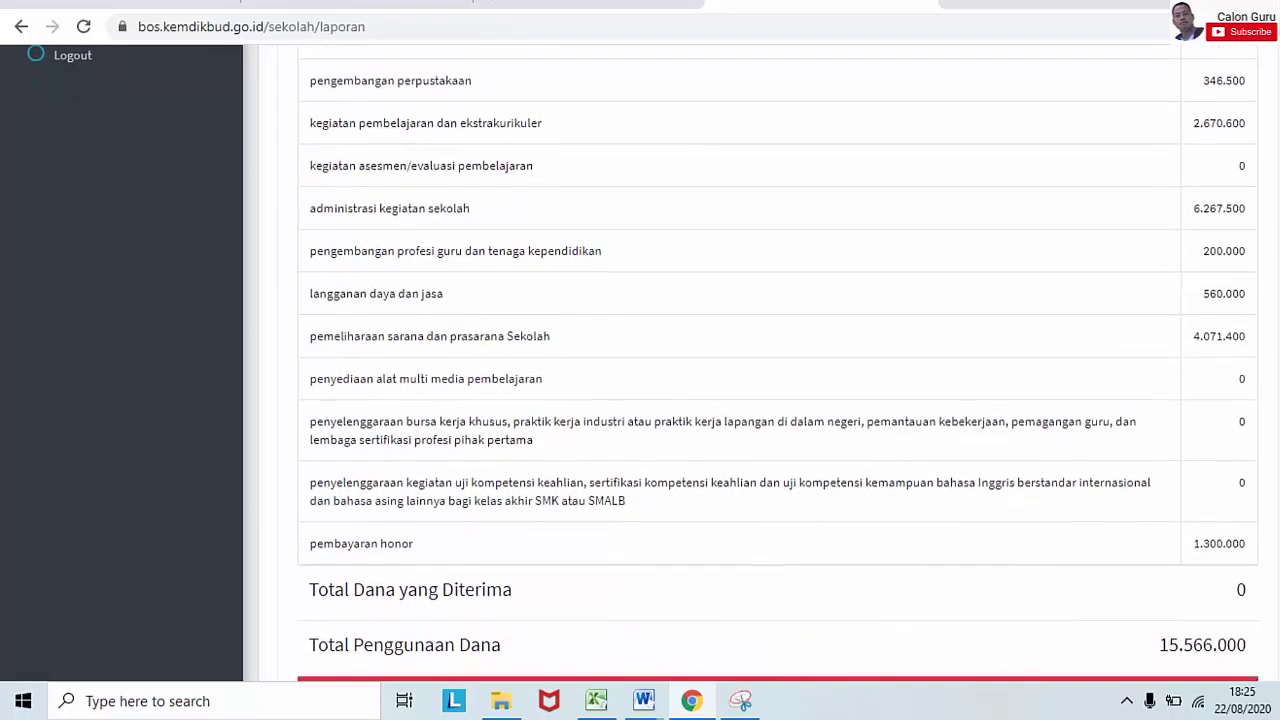
scroll(750, 360, "up", 1)
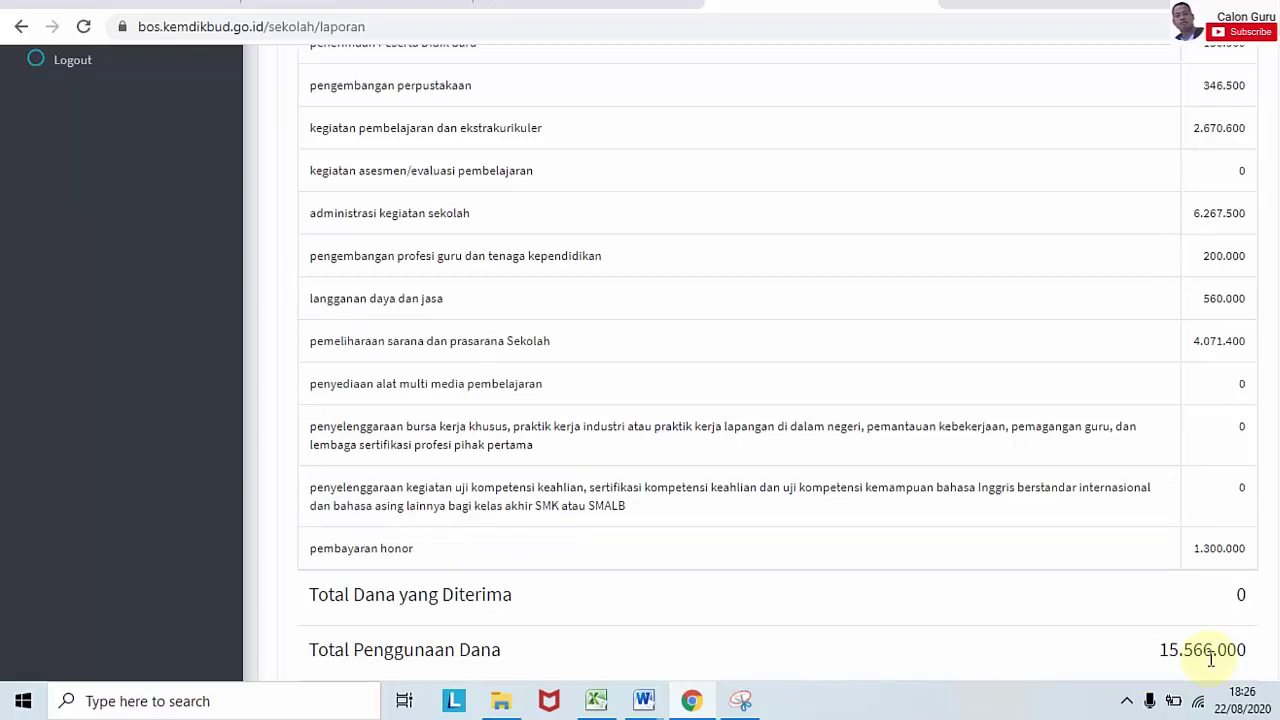
scroll(768, 363, "up", 6)
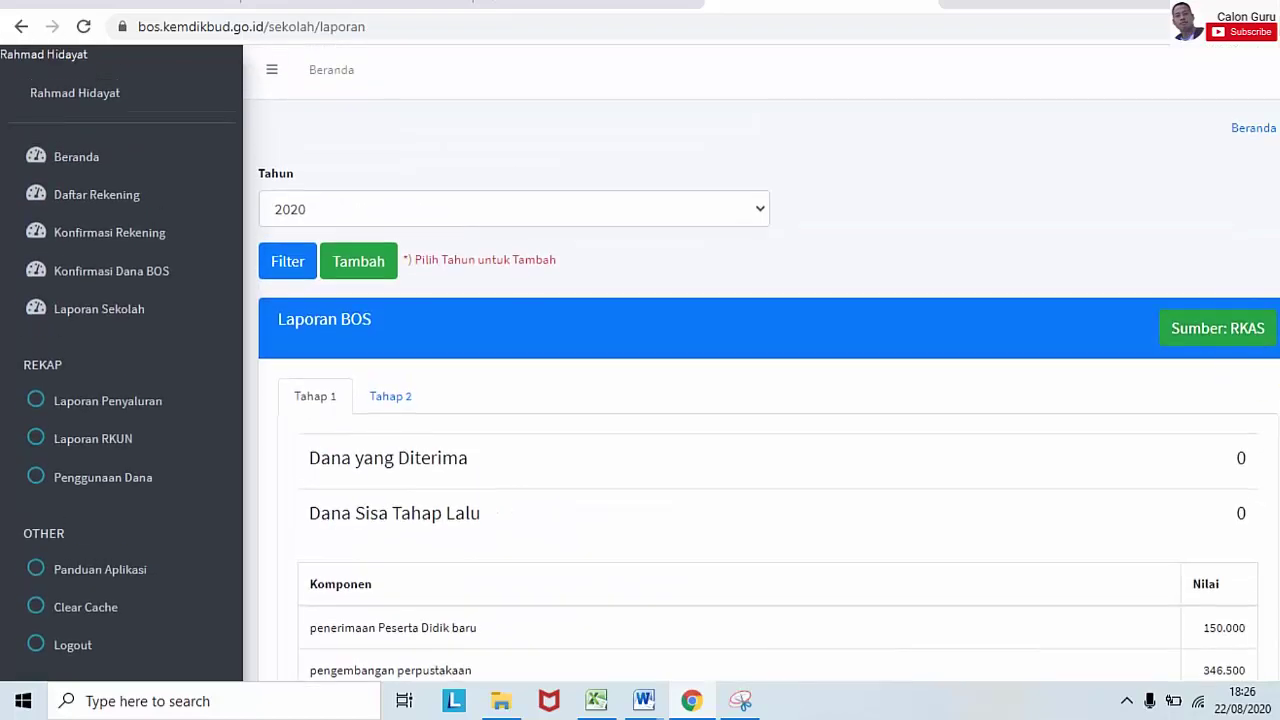
scroll(768, 363, "down", 4)
scroll(768, 363, "down", 1)
scroll(768, 363, "down", 1)
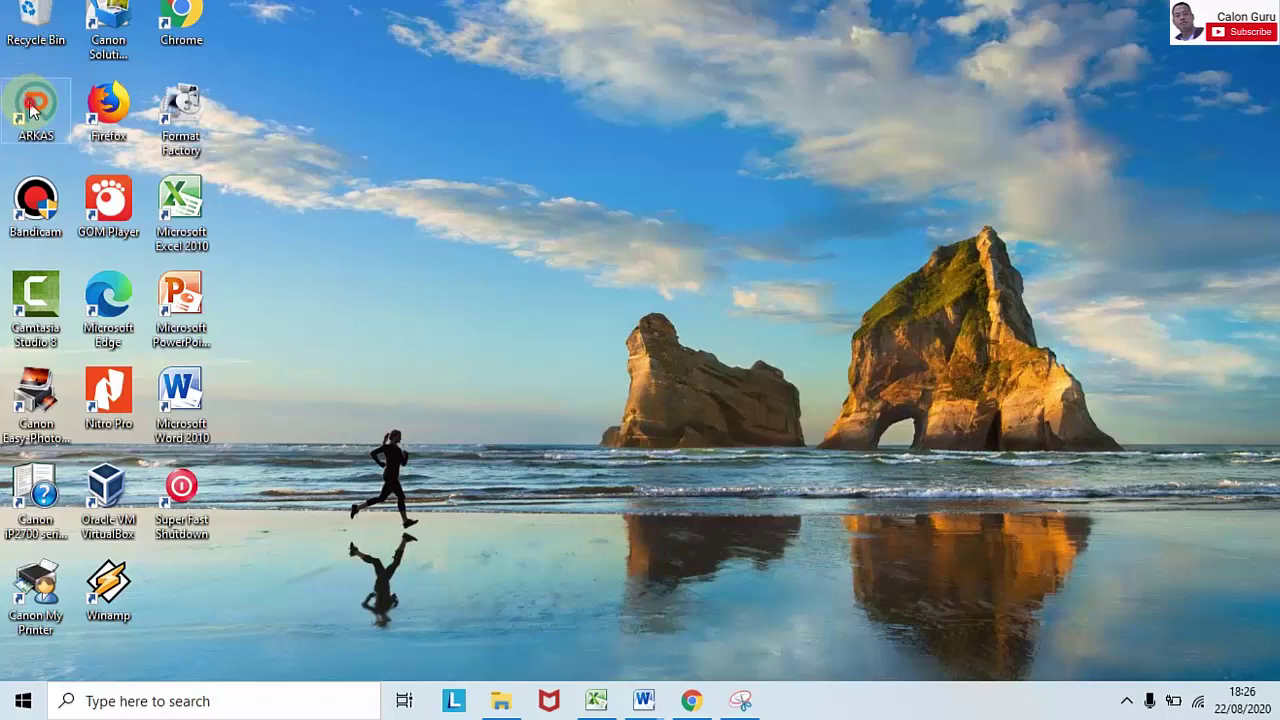
double_click(35, 108)
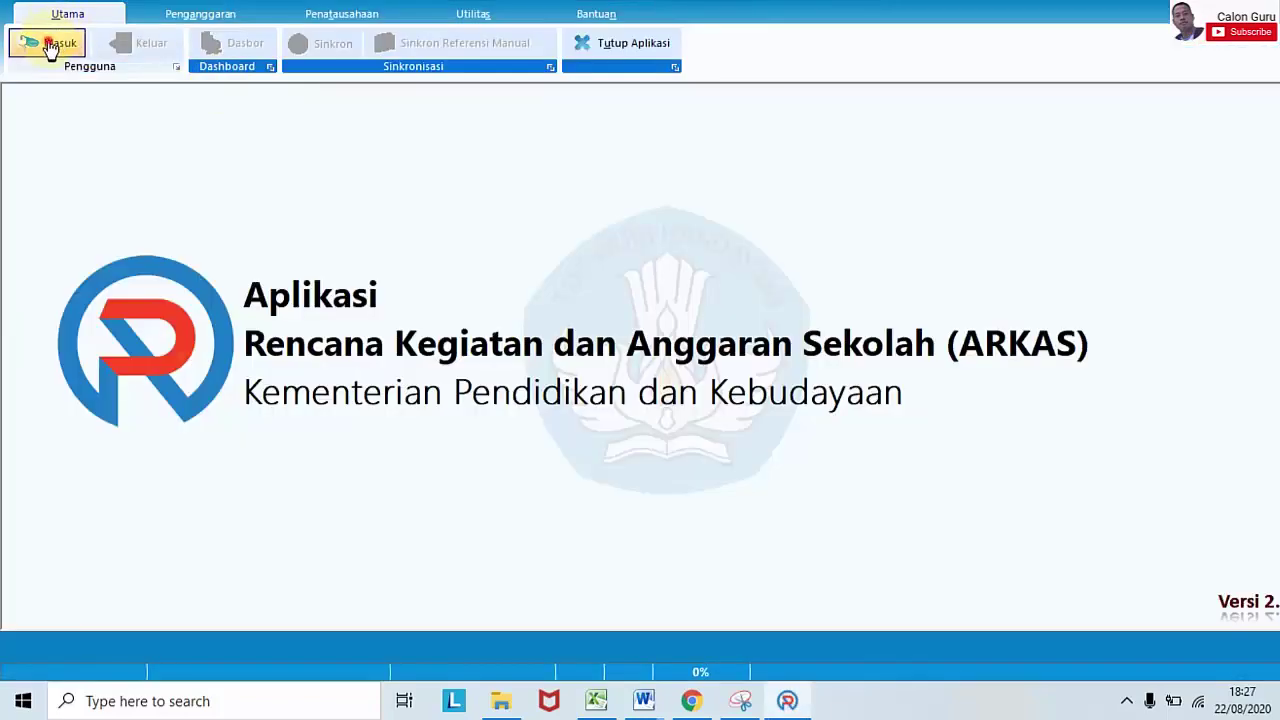
Step: Log in to ARKAS for 2020 with the operator's e-mail and password
left_click(50, 45)
left_click(608, 336)
key("ctrl+v")
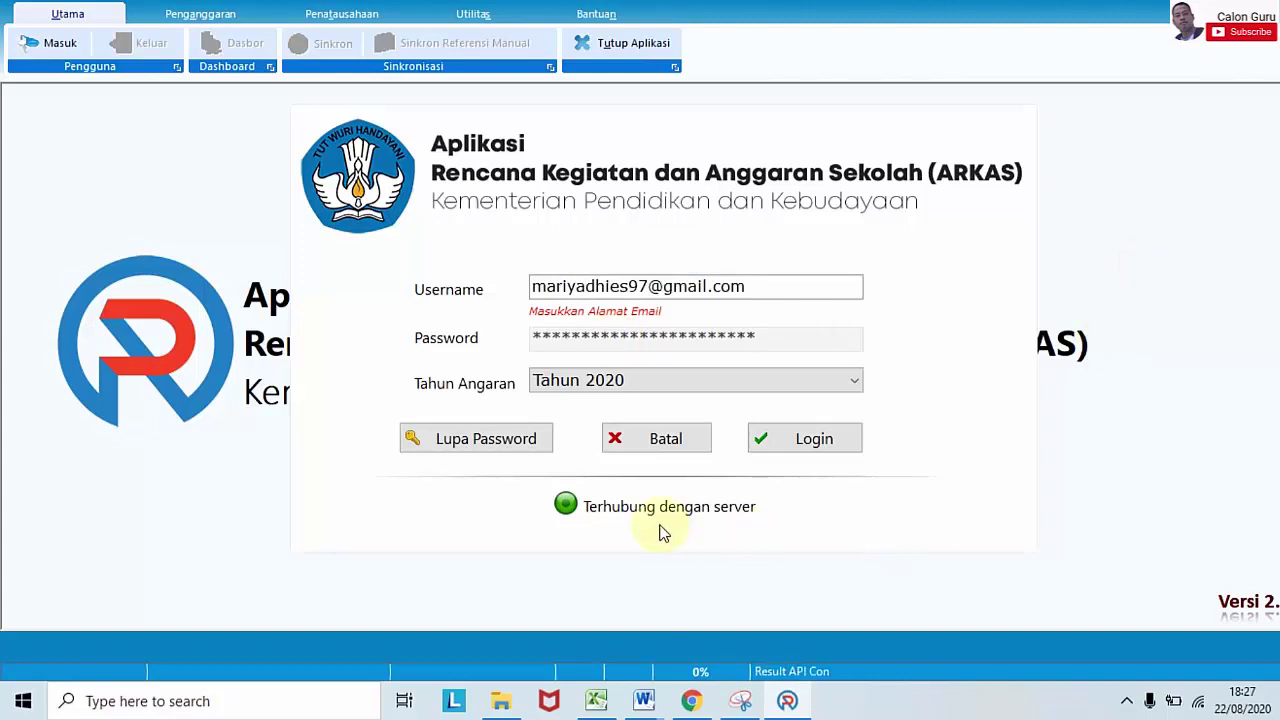
left_click(782, 442)
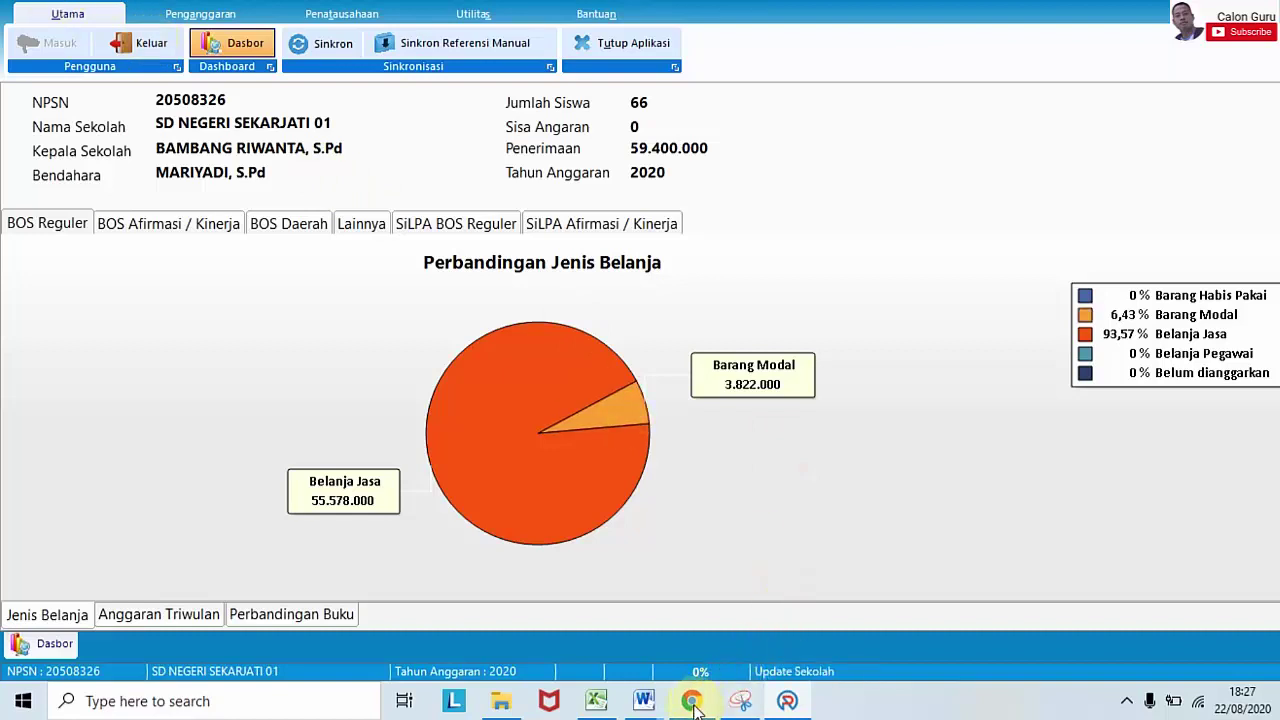
Step: Review the 2020 dashboard chart and go to the Penatausahaan tab
mouse_move(693, 705)
mouse_move(727, 607)
left_click(368, 16)
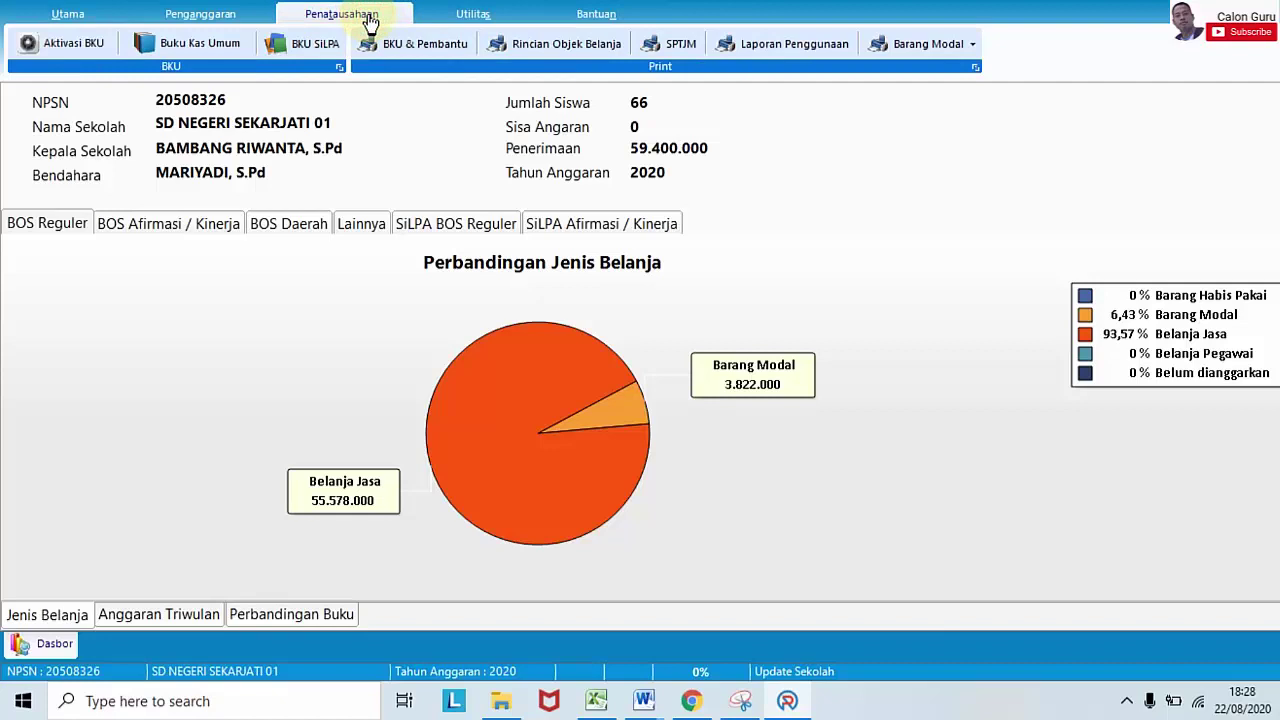
Step: Open Print Realisasi Anggaran for the BOS Reguler Revisi Ke 1 budget and view period types
left_click(786, 45)
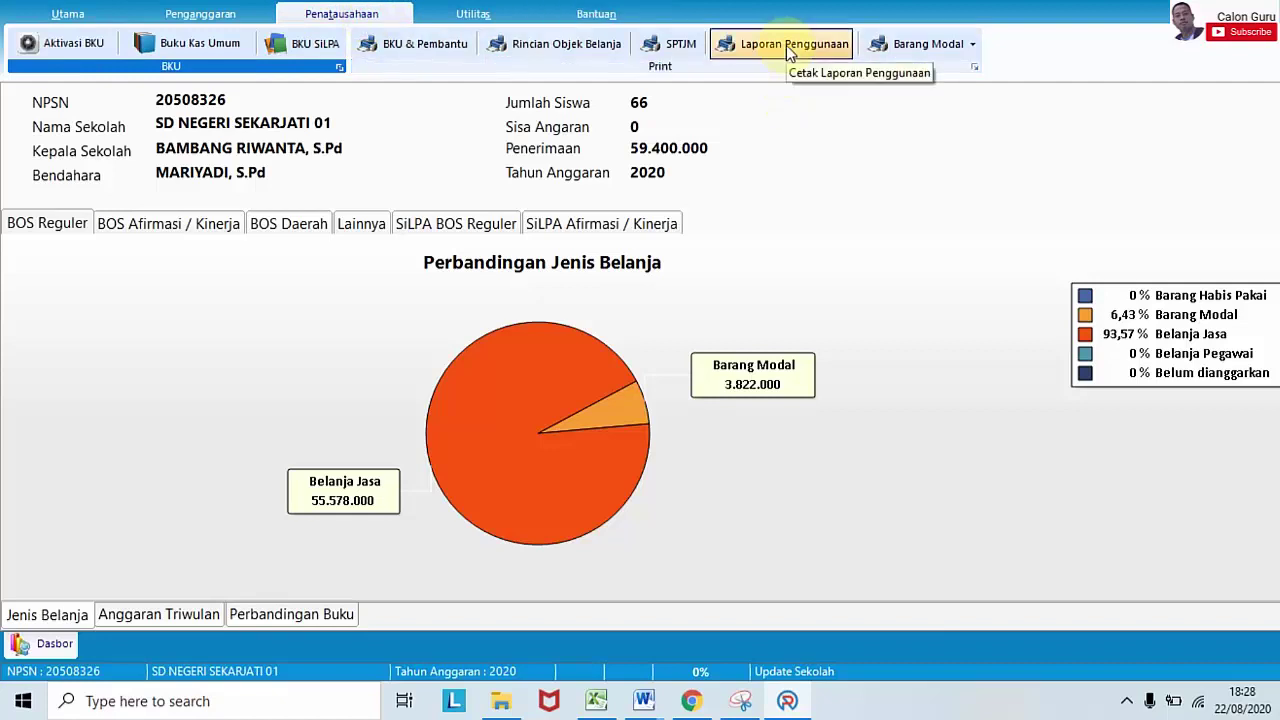
left_click(786, 45)
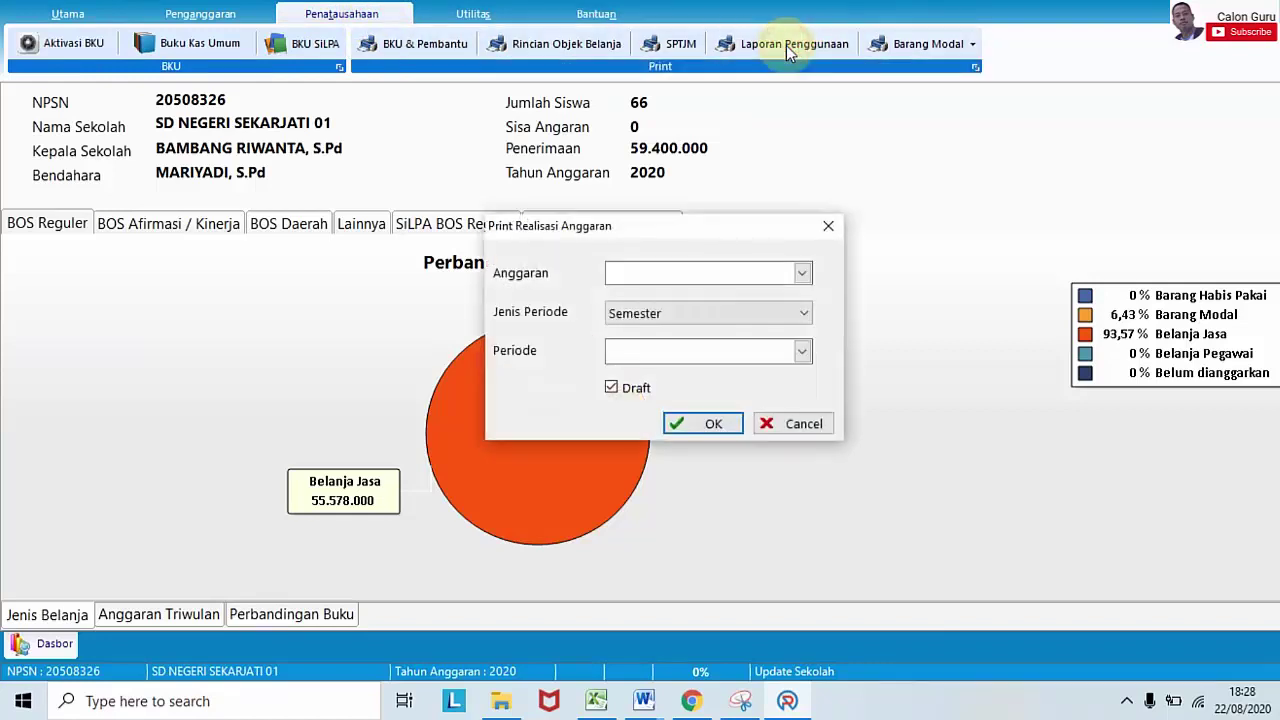
left_click(802, 272)
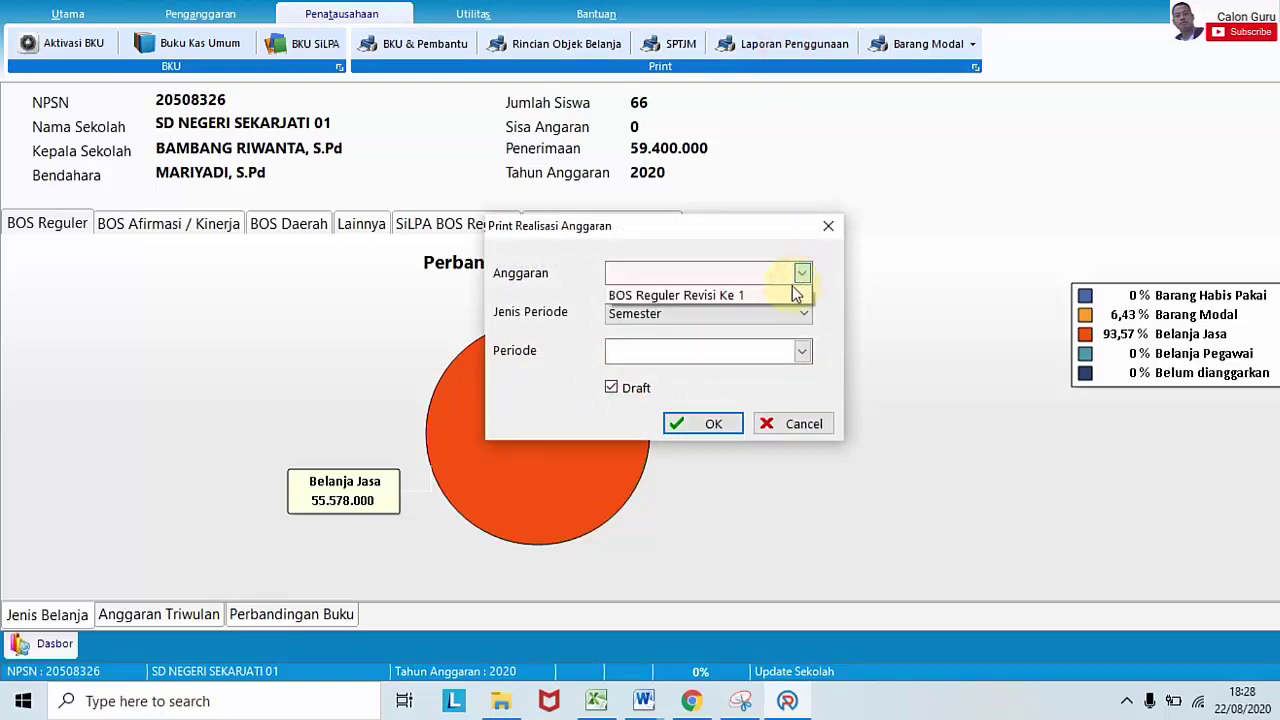
left_click(778, 296)
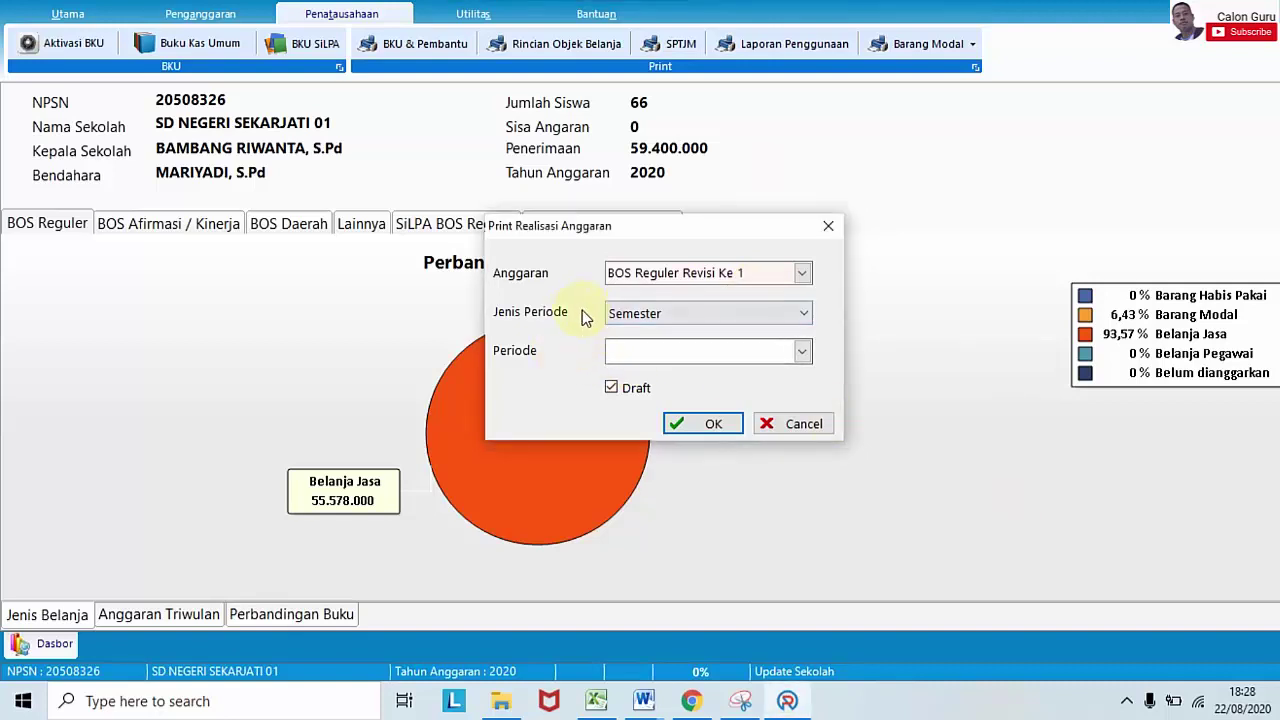
left_click(805, 316)
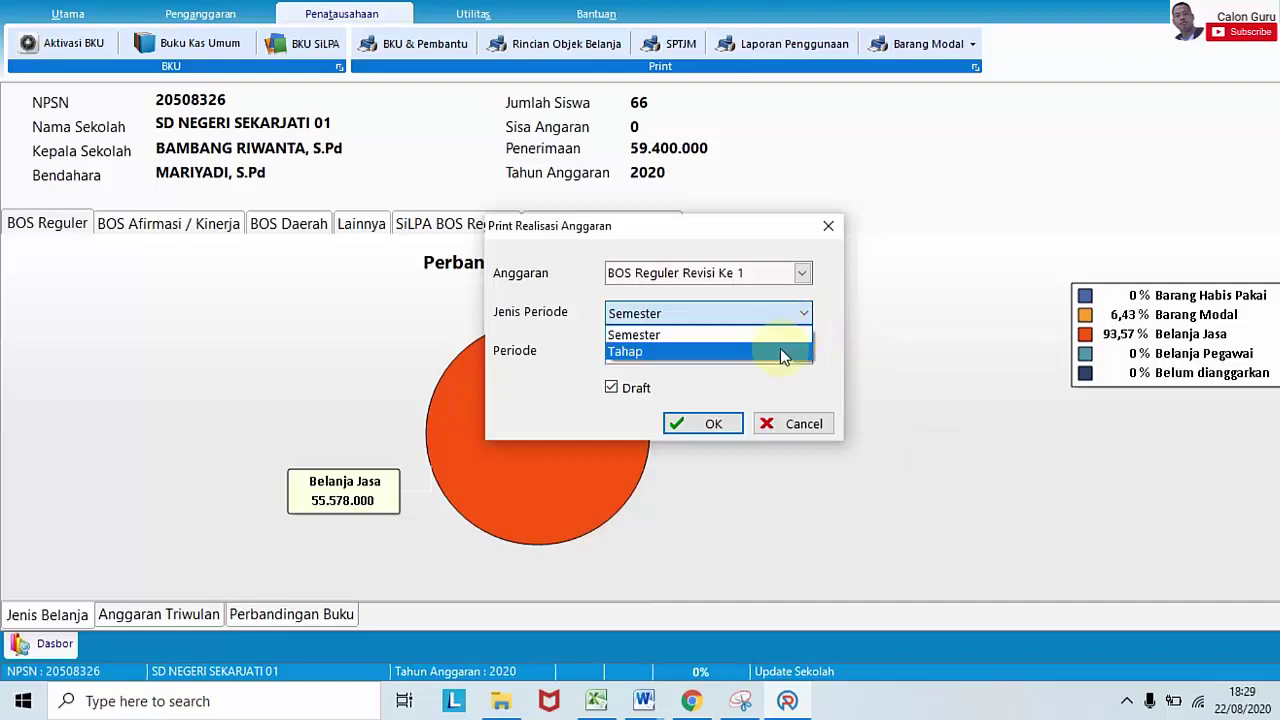
left_click(692, 704)
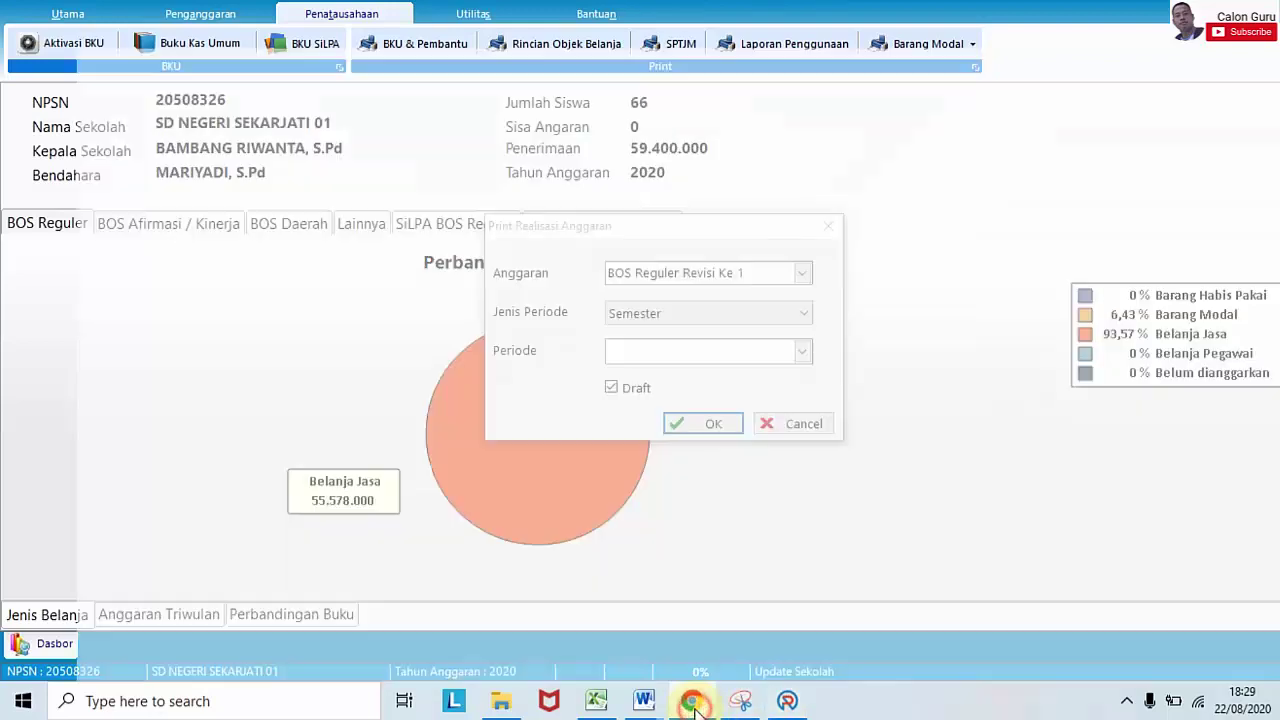
Step: Recheck the website's Tahap 1 components and 15.566.000 total, then return to ARKAS
scroll(414, 294, "up", 4)
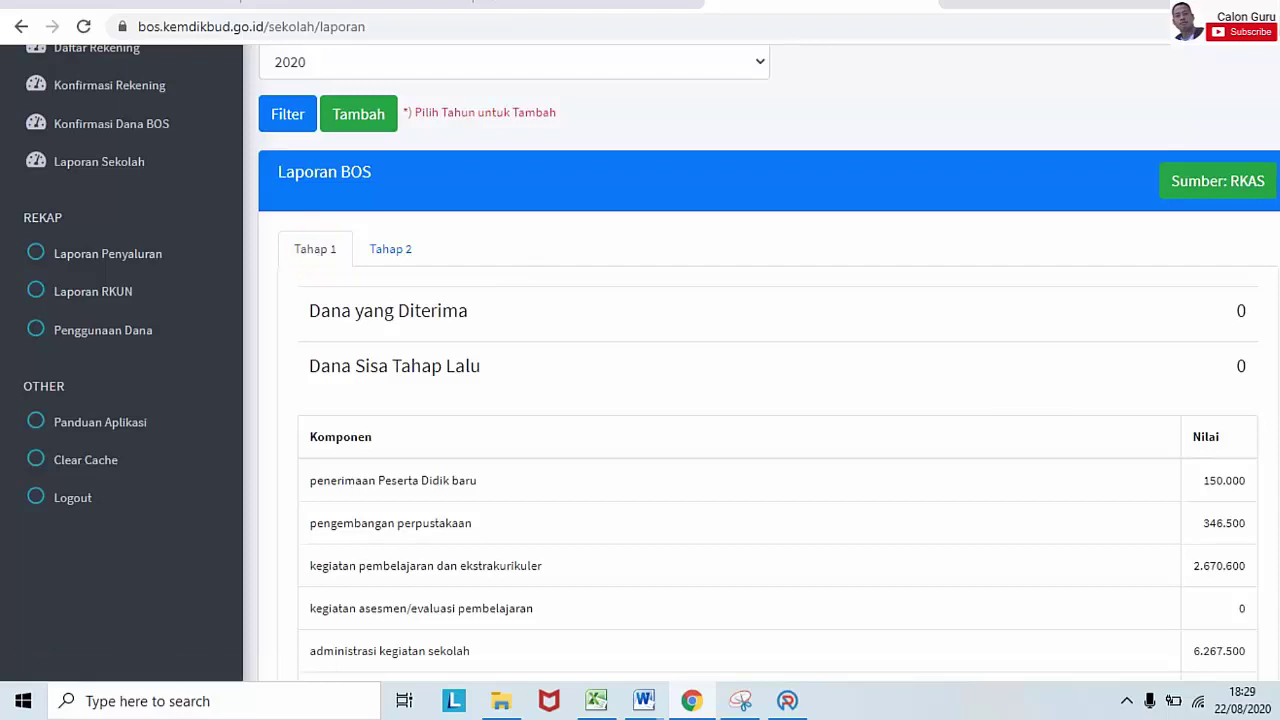
scroll(760, 400, "down", 2)
scroll(760, 360, "down", 2)
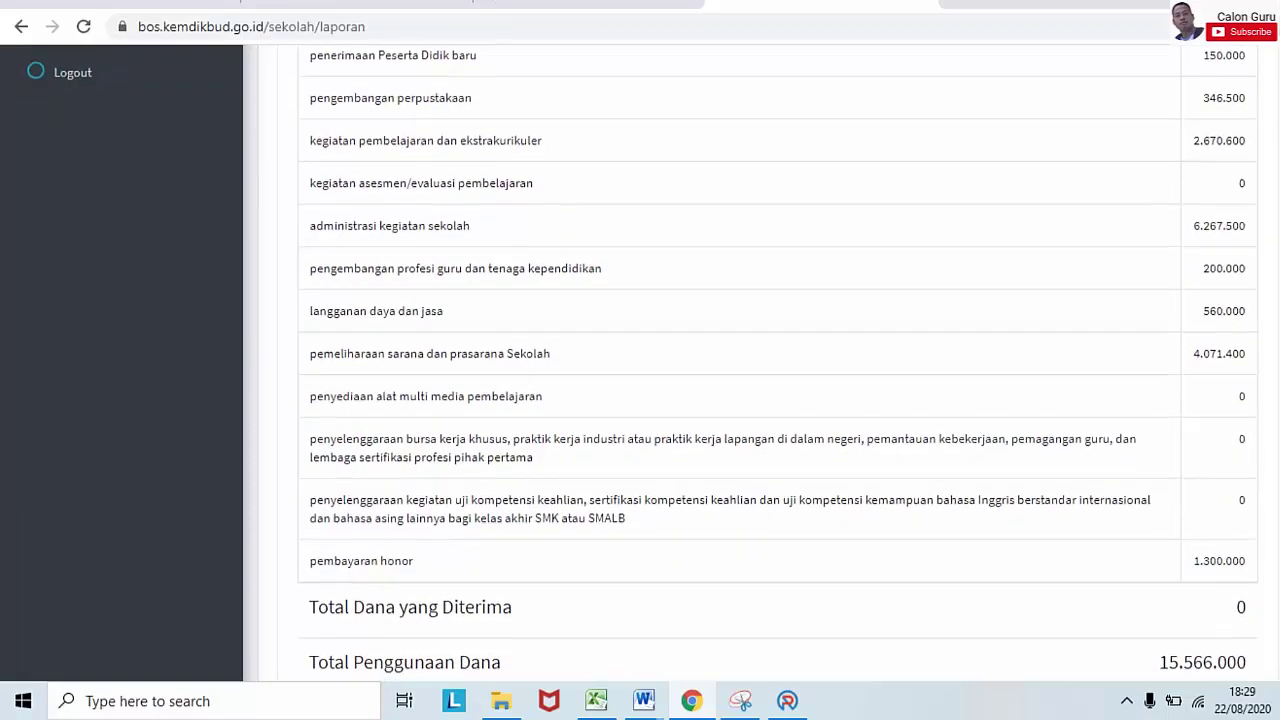
left_click(787, 700)
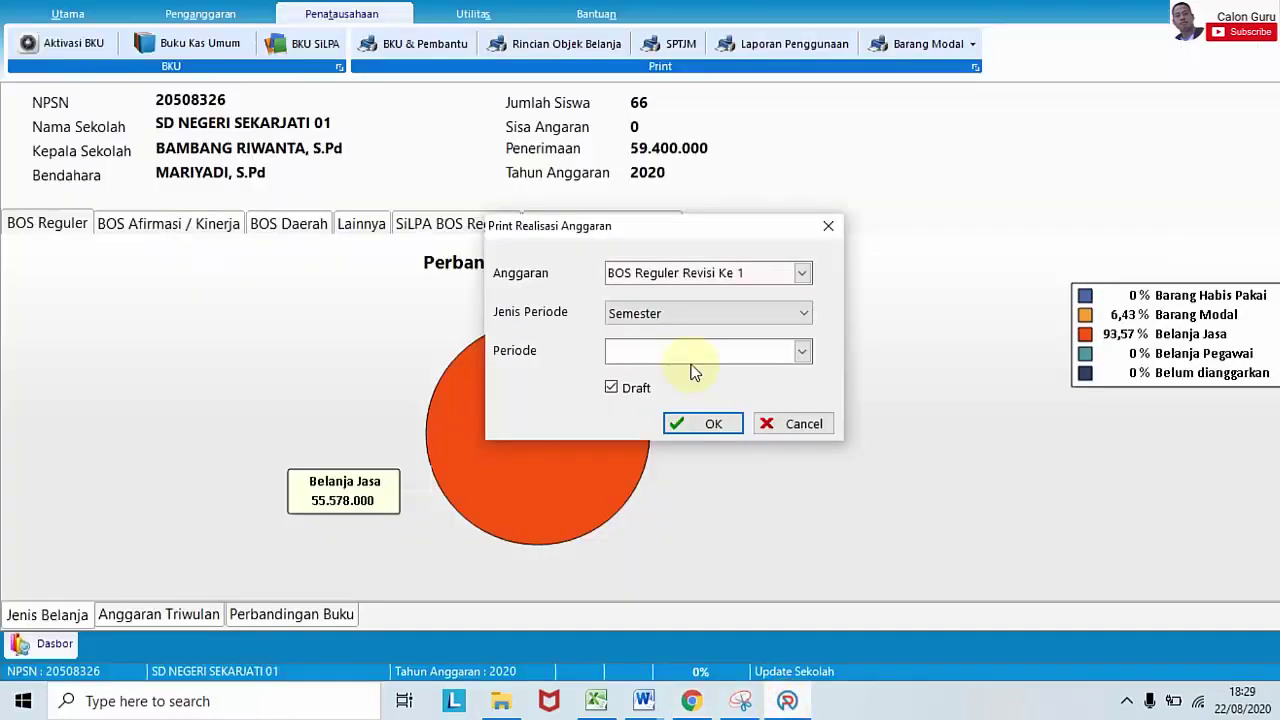
Step: Set Jenis Periode to Tahap, Periode to Tahap 1, uncheck Draft, and generate the recap
left_click(803, 313)
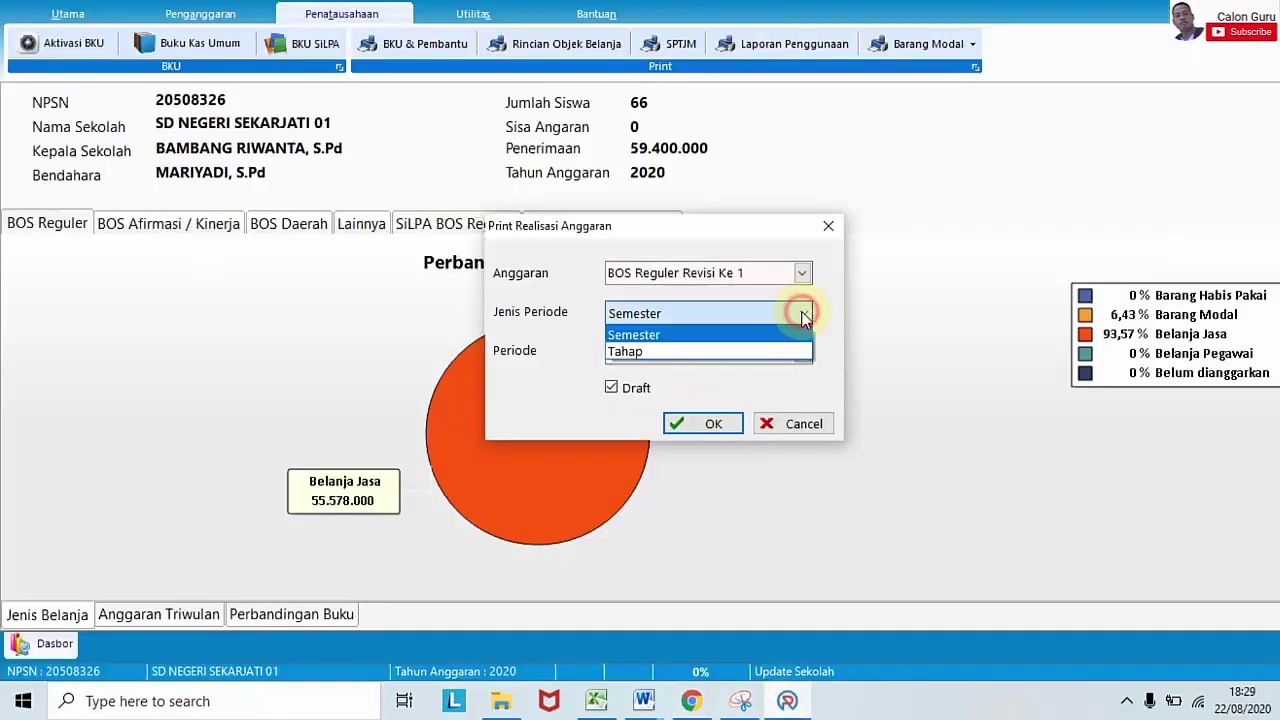
left_click(748, 352)
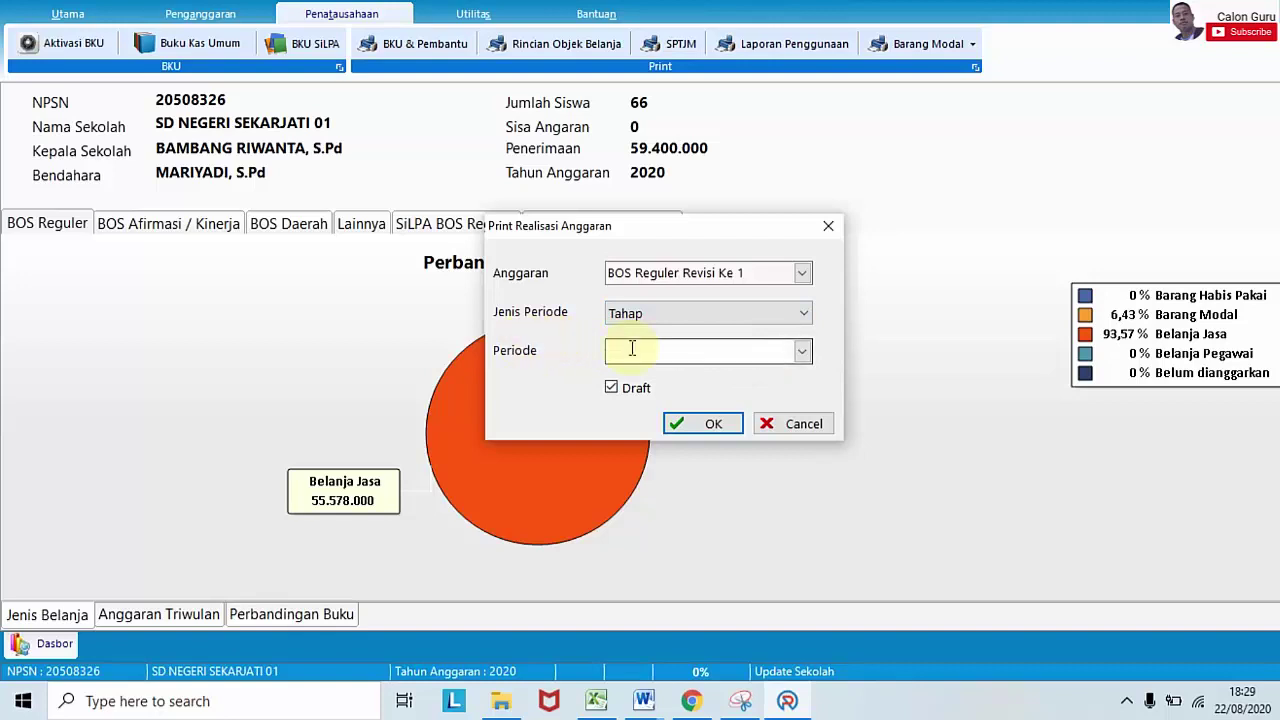
left_click(802, 351)
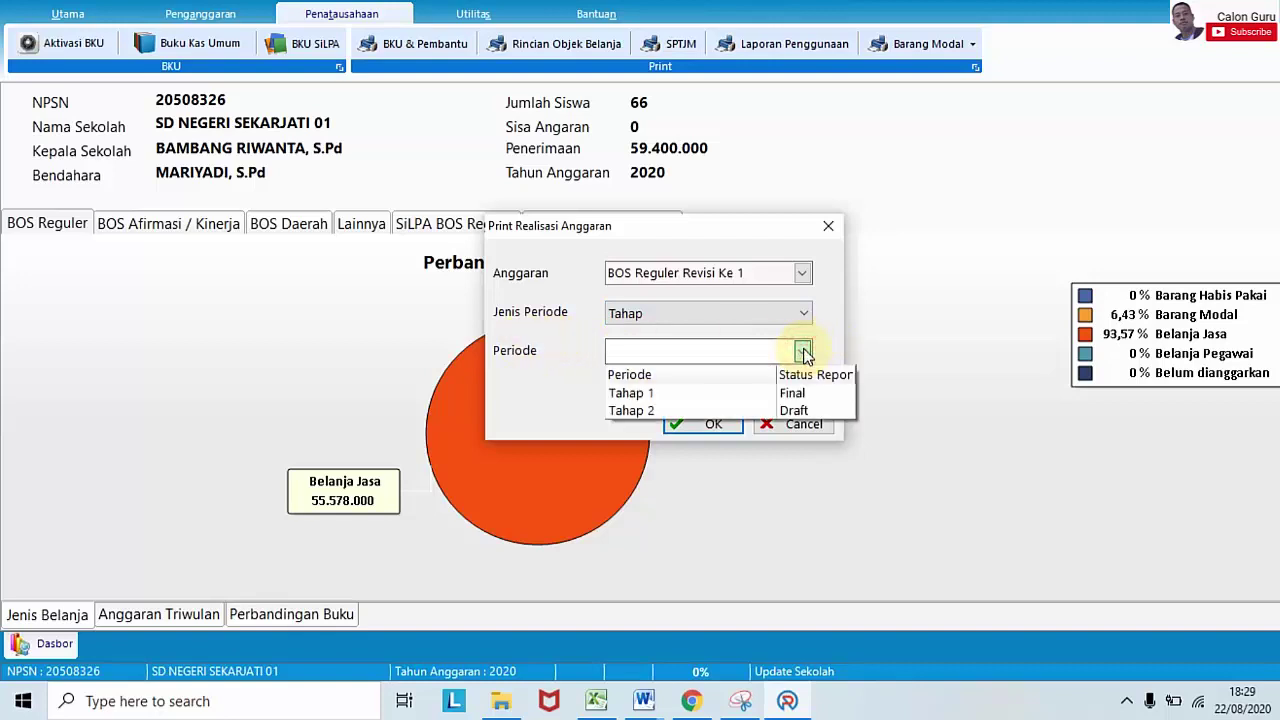
left_click(688, 392)
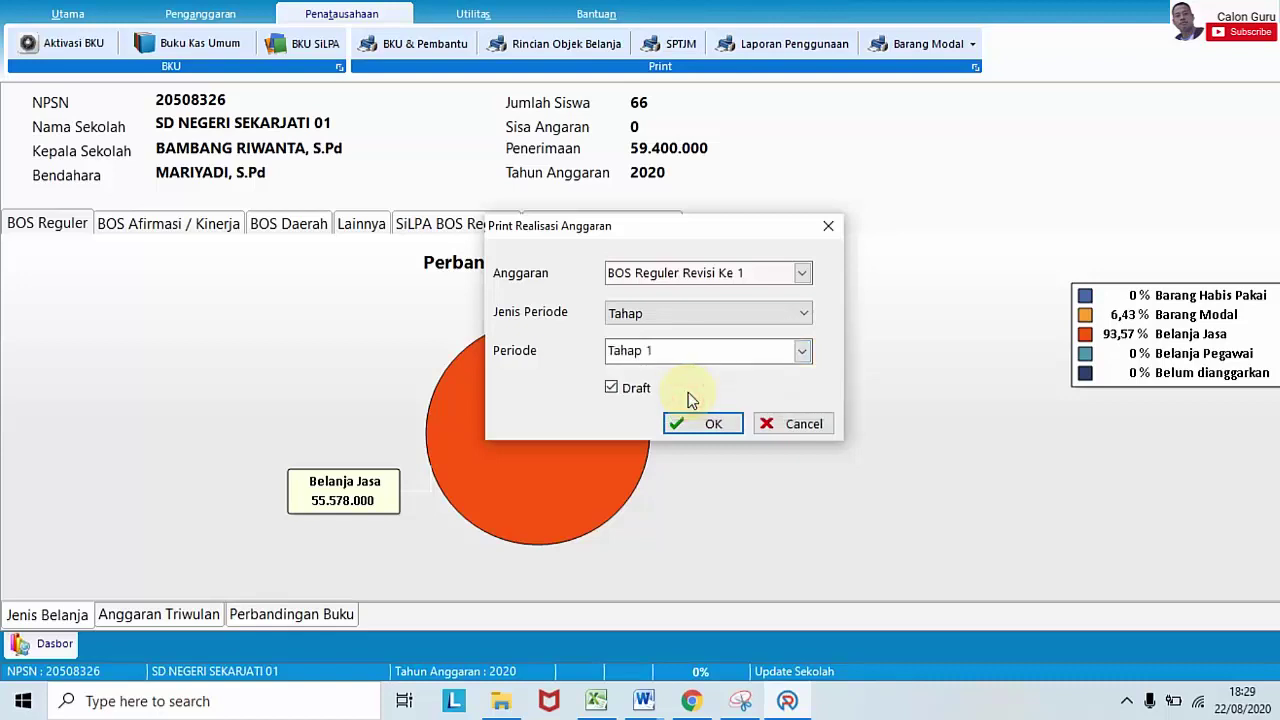
left_click(612, 389)
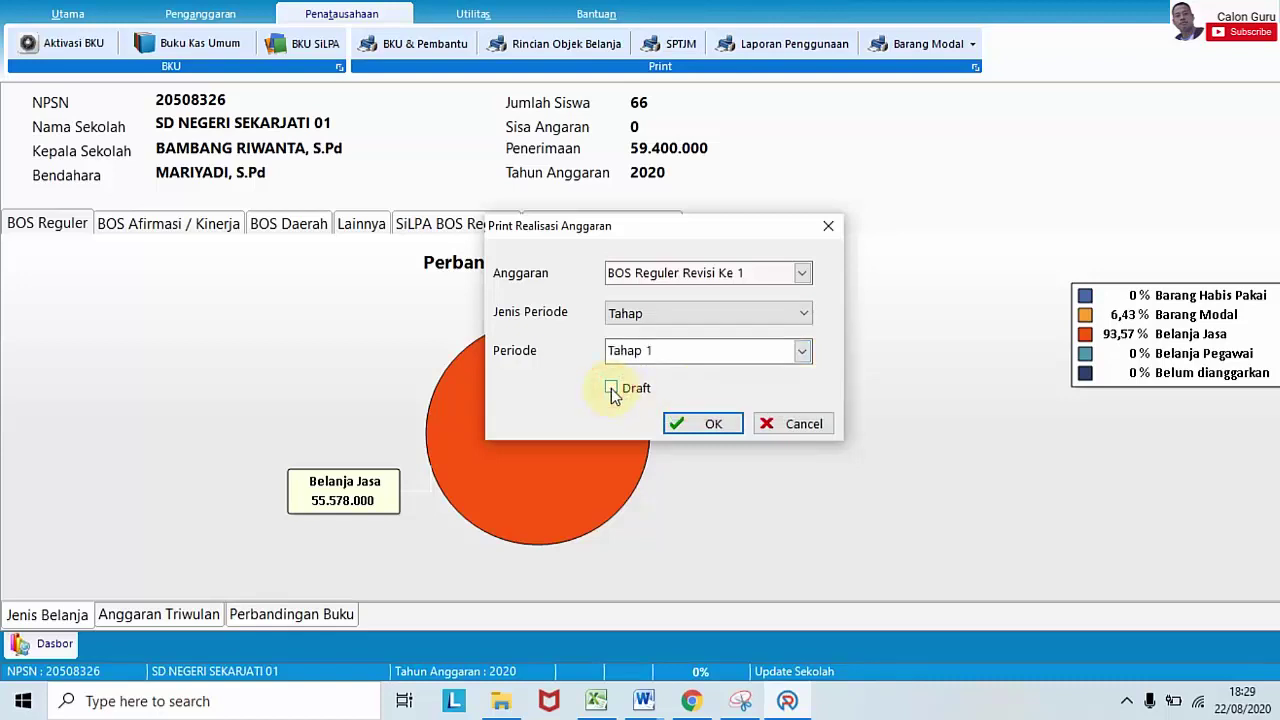
left_click(706, 423)
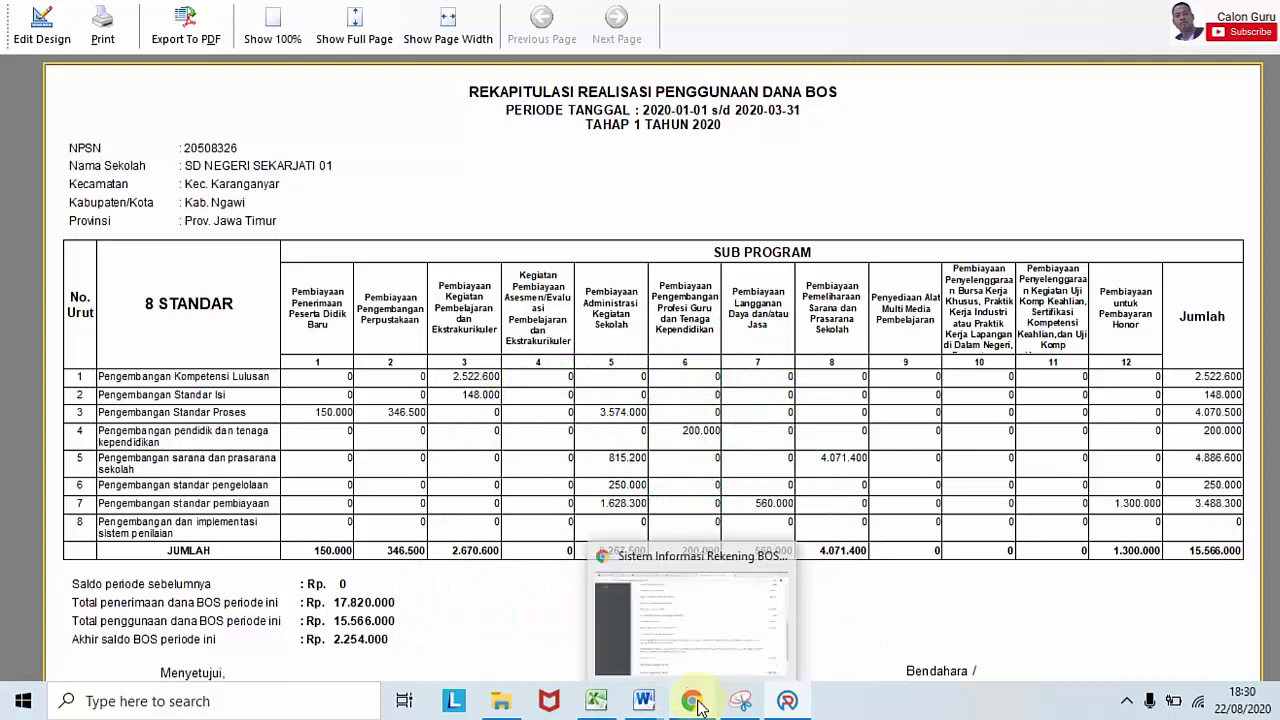
Step: Alternate between the website's Laporan BOS and the ARKAS recap to compare component values
left_click(694, 702)
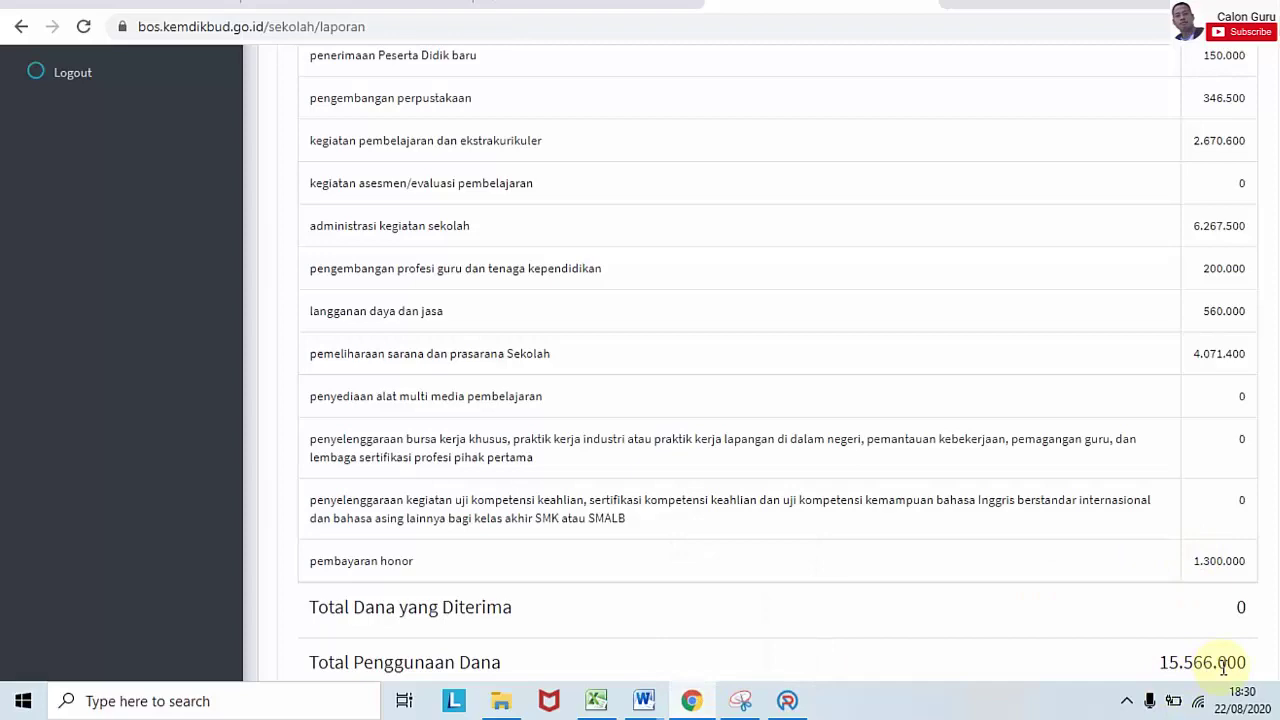
left_click(787, 700)
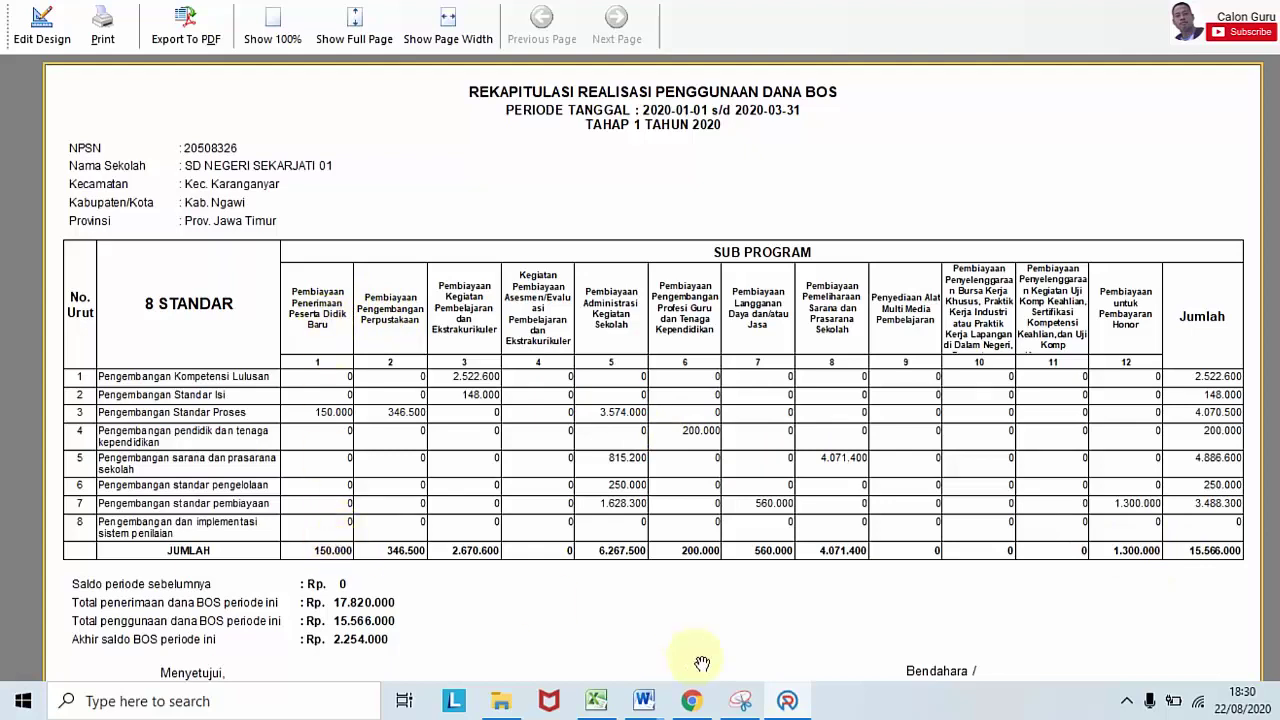
left_click(691, 701)
mouse_move(740, 701)
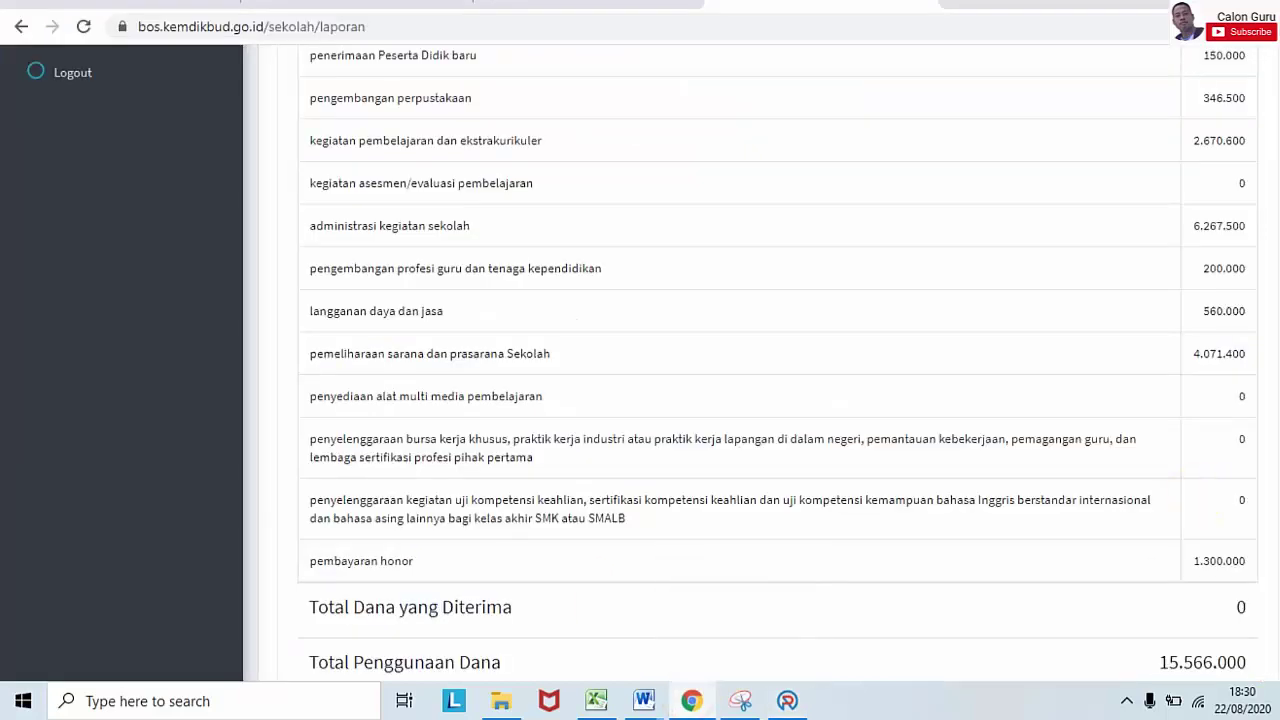
scroll(1172, 258, "up", 2)
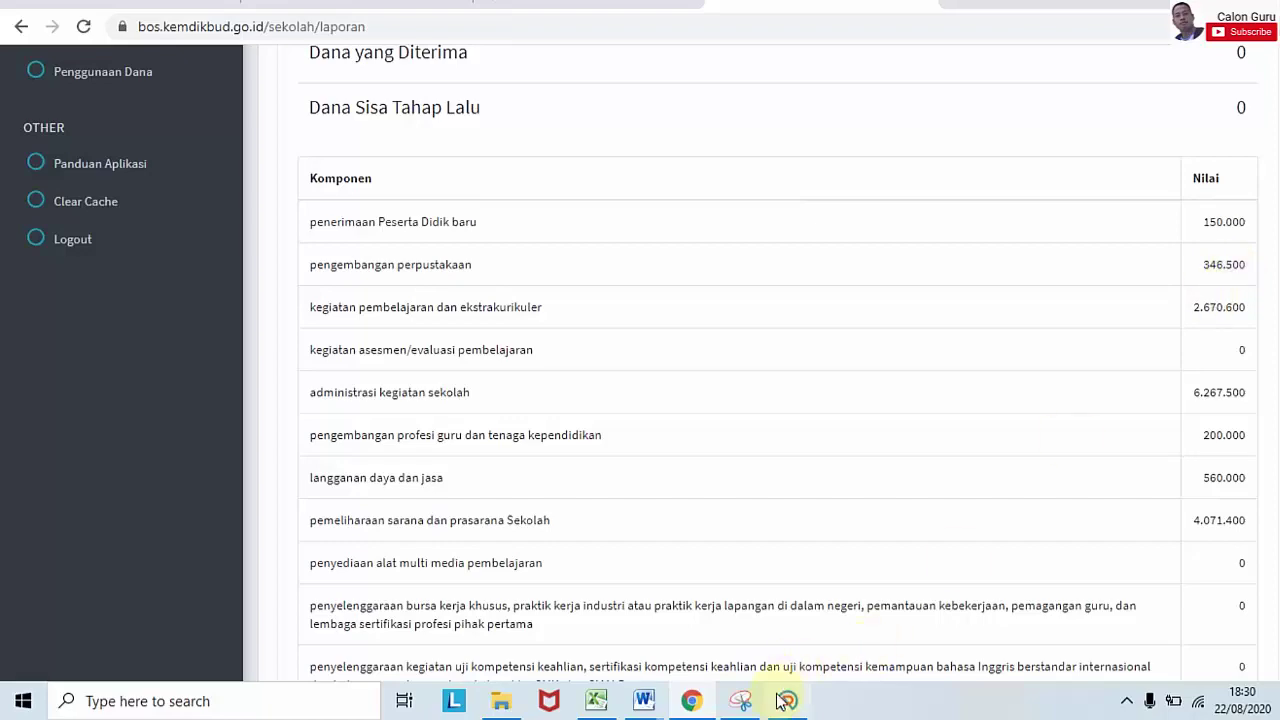
left_click(787, 700)
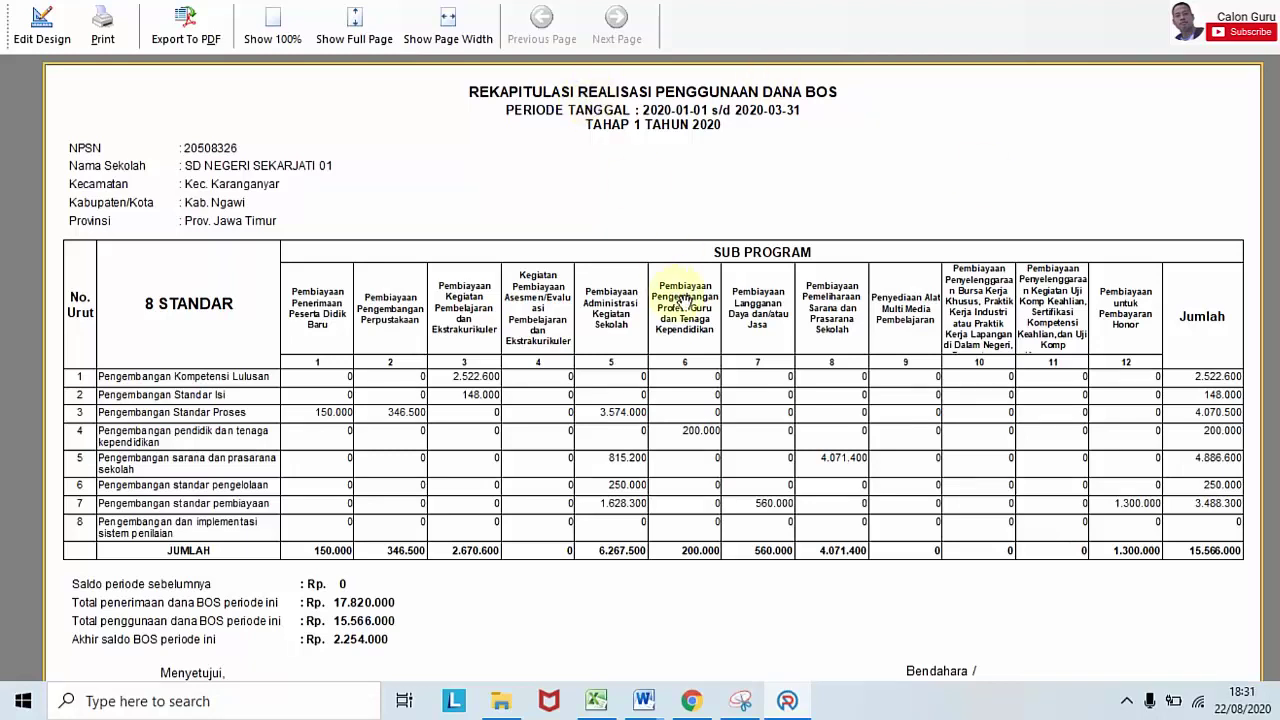
Step: Scroll through the remaining Laporan BOS components, then return to the ARKAS print options
left_click(691, 700)
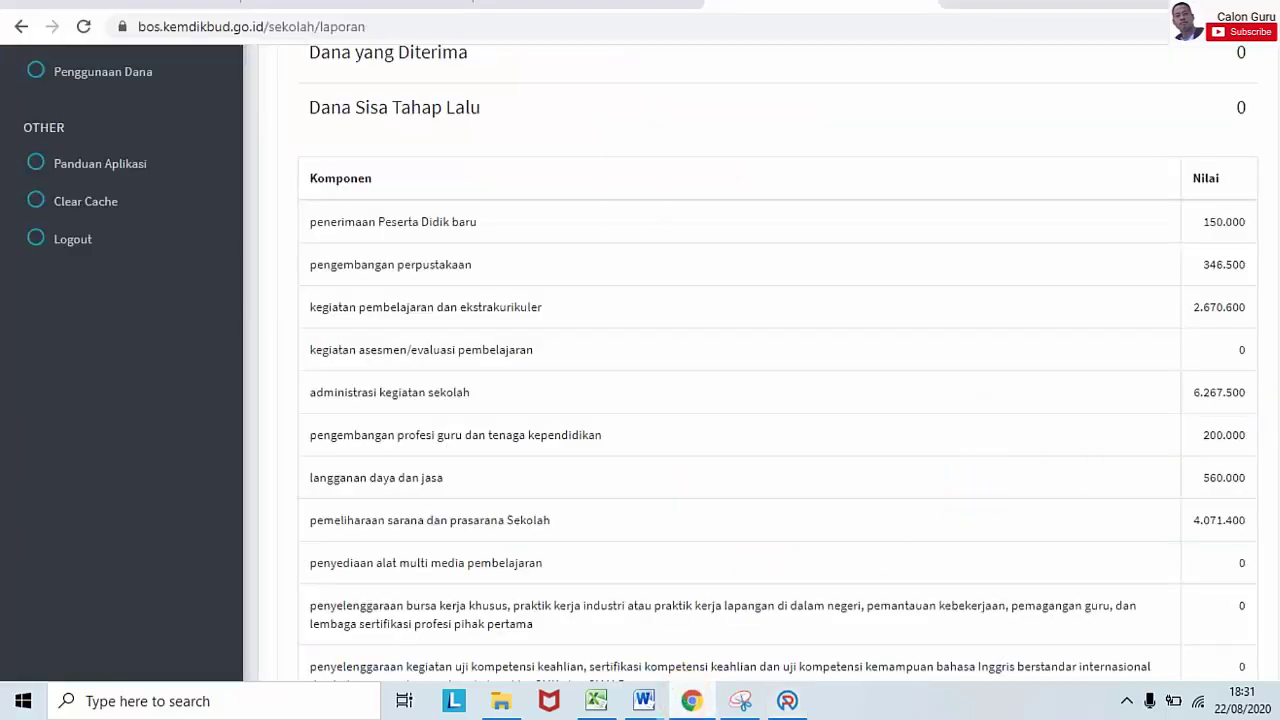
scroll(640, 360, "up", 2)
scroll(640, 360, "up", 2)
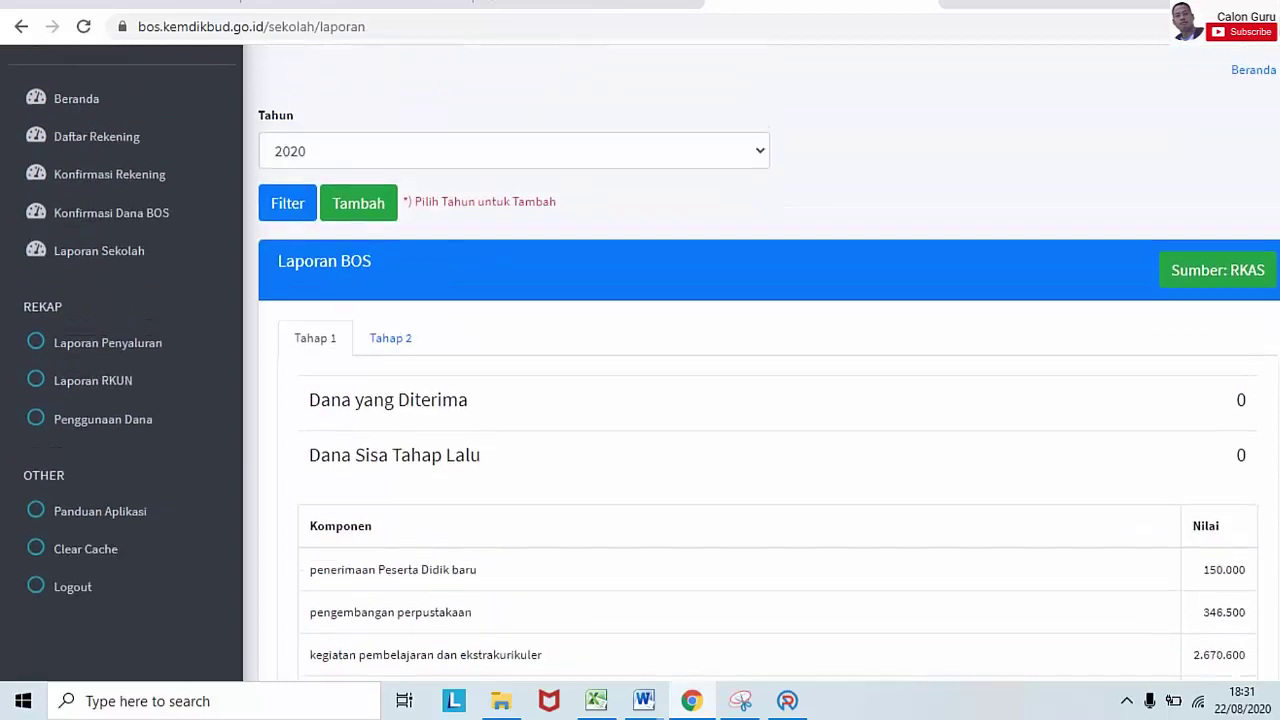
scroll(640, 360, "down", 3)
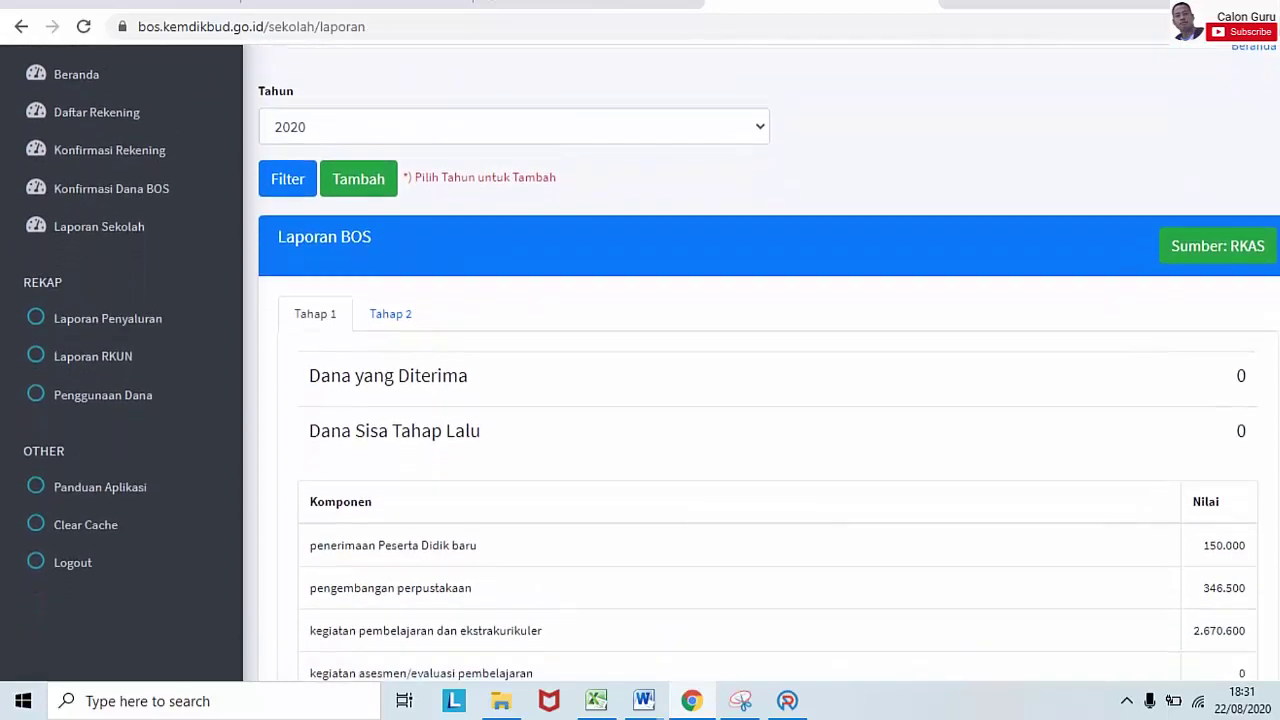
scroll(640, 360, "up", 1)
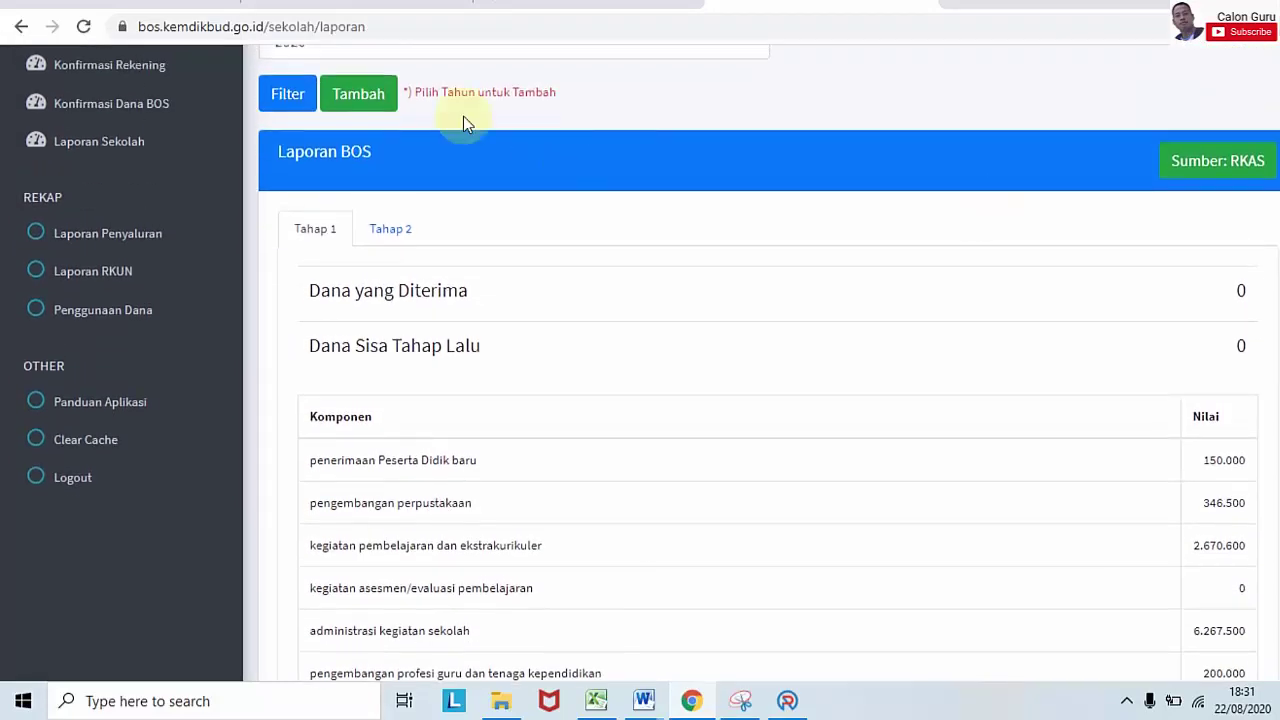
left_click(368, 94)
left_click(787, 702)
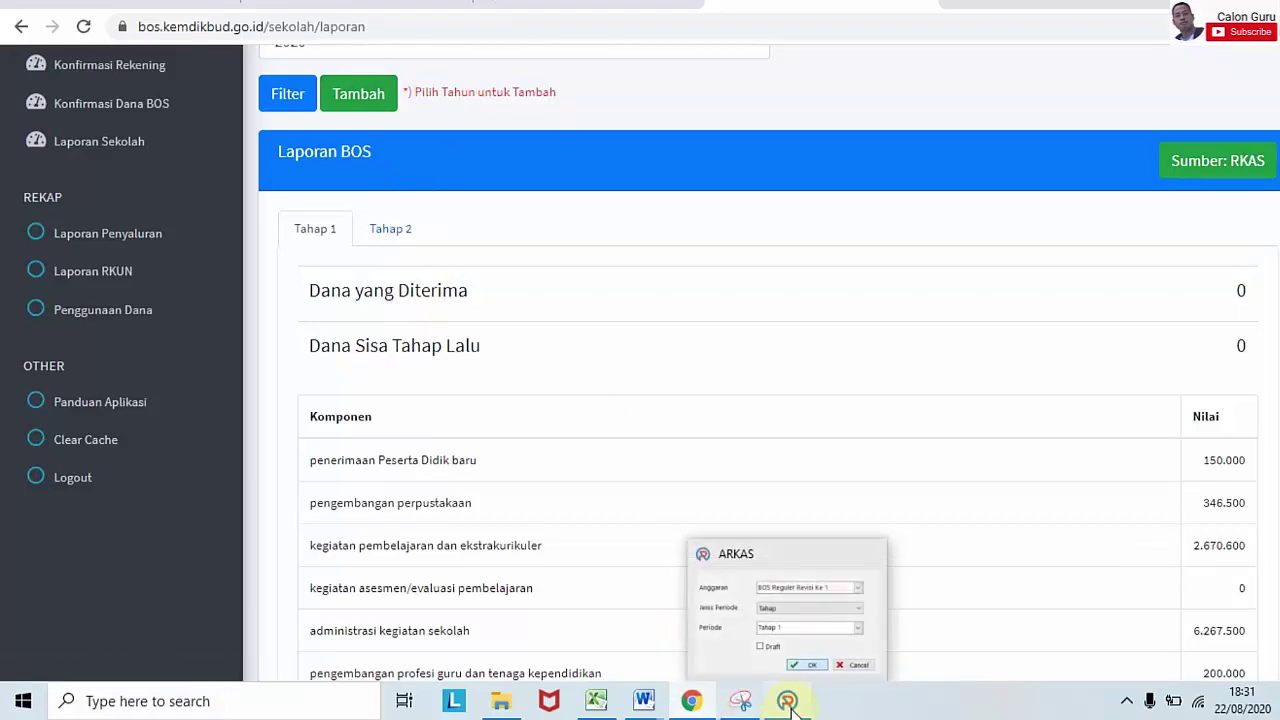
Step: Confirm the Tahap 1 print options, recheck the website figures, and close the recap preview
left_click(810, 662)
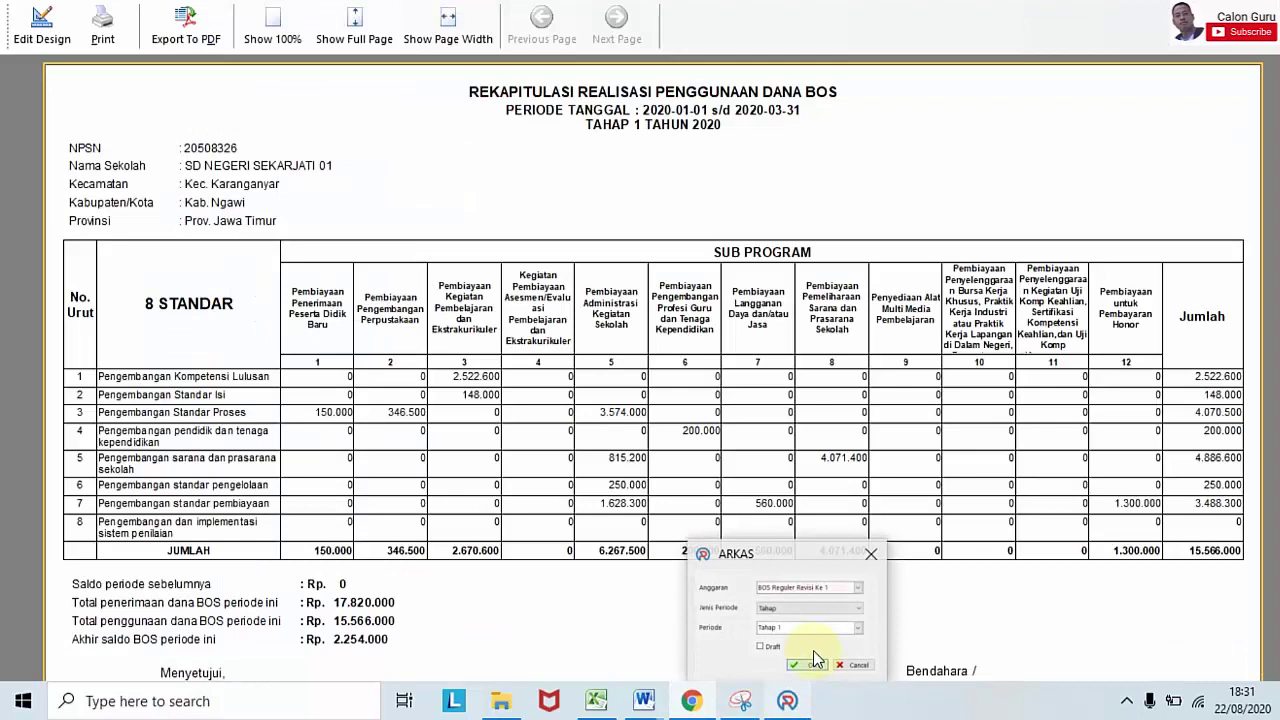
key("alt+Tab")
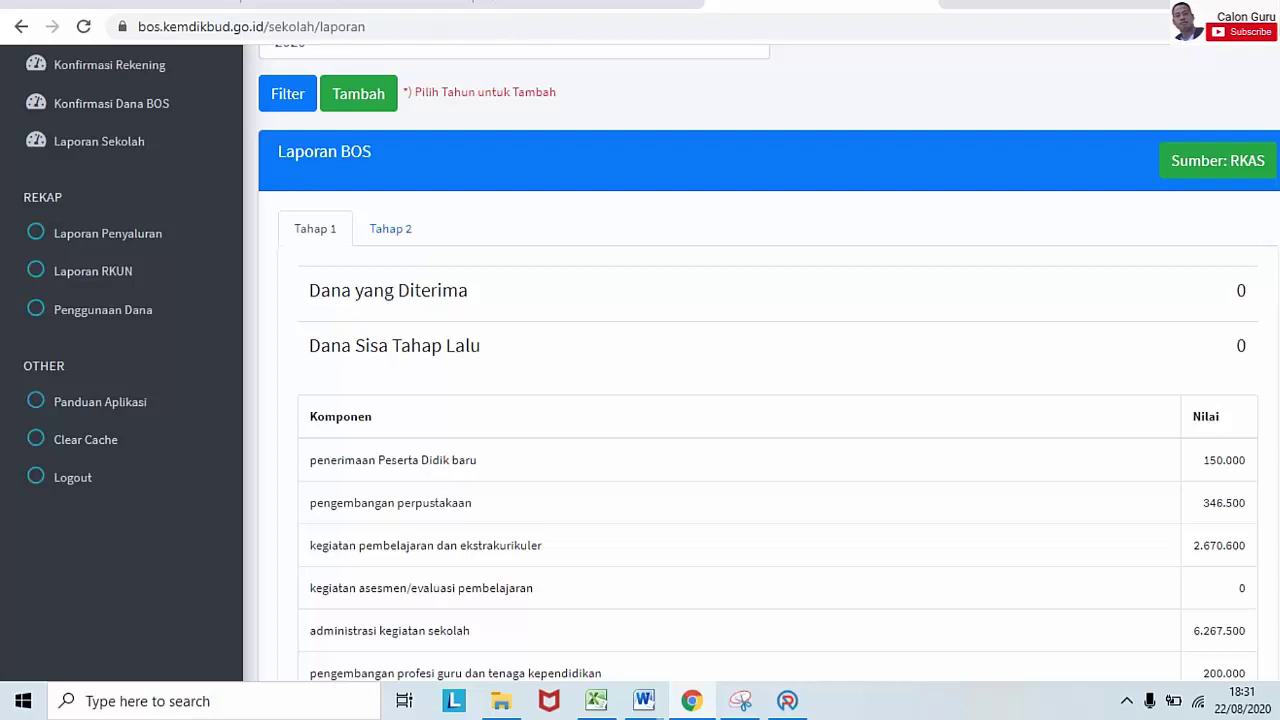
scroll(760, 360, "up", 2)
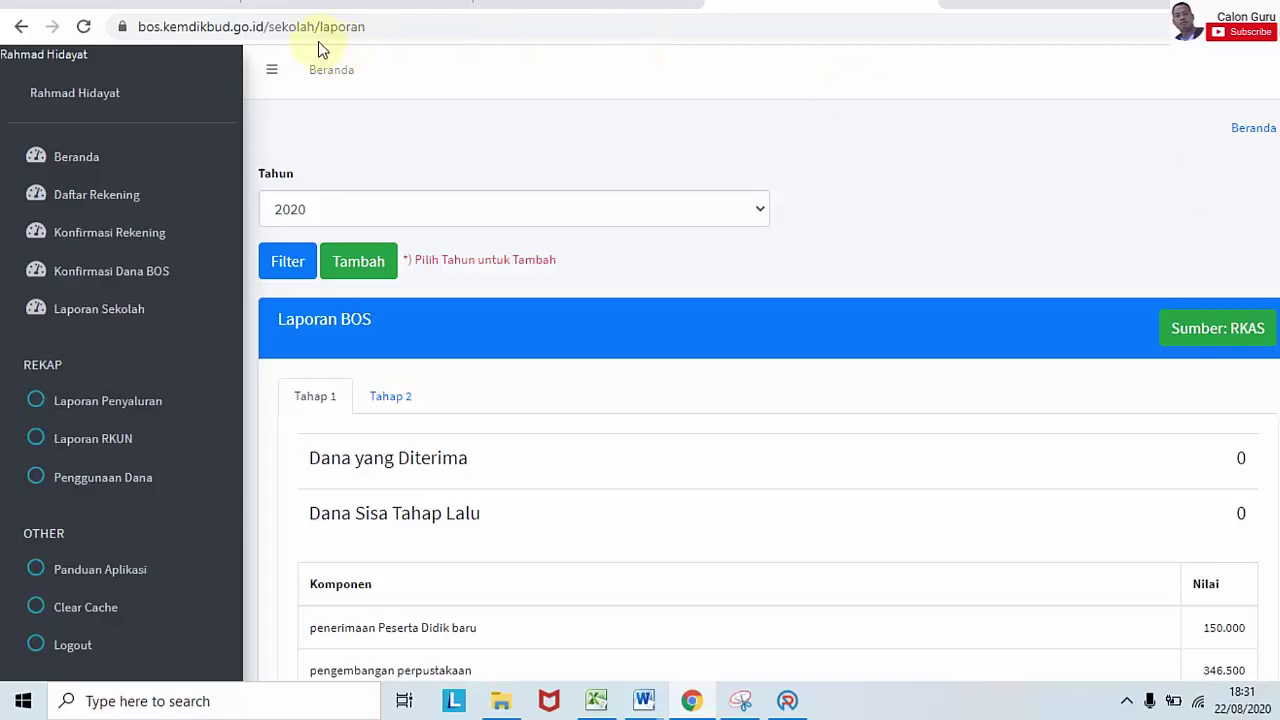
left_click(803, 692)
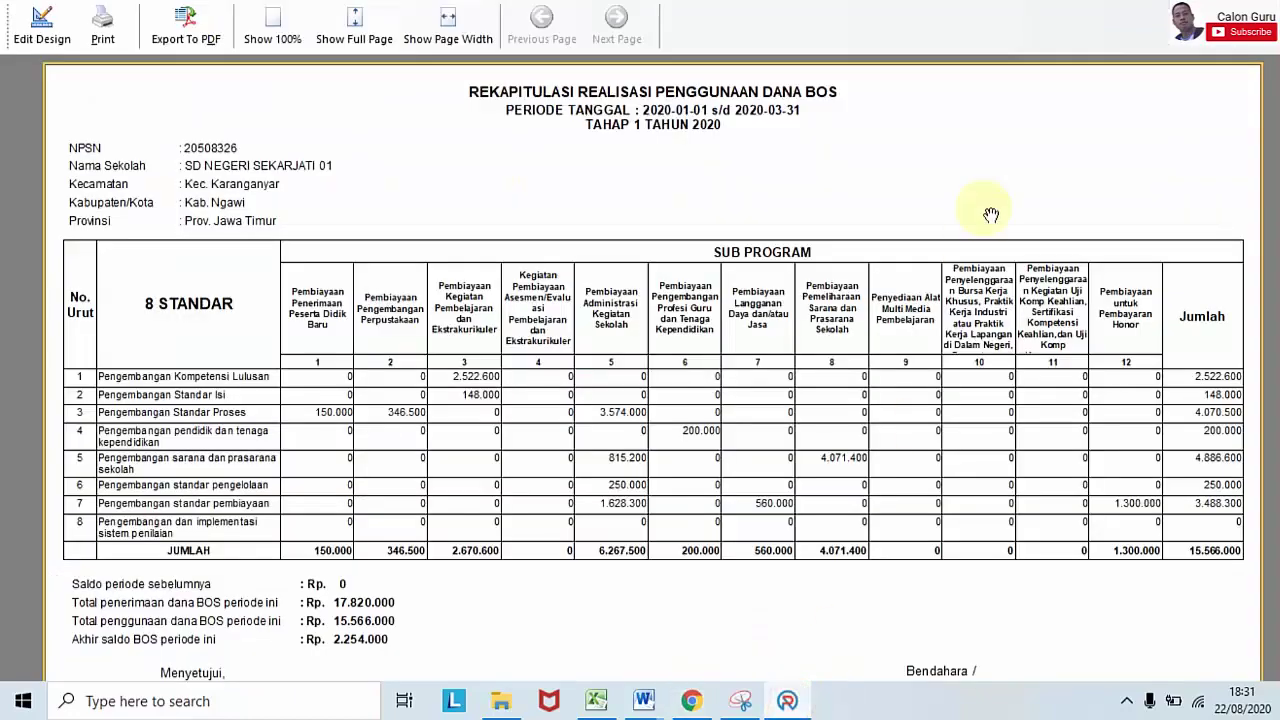
key("Escape")
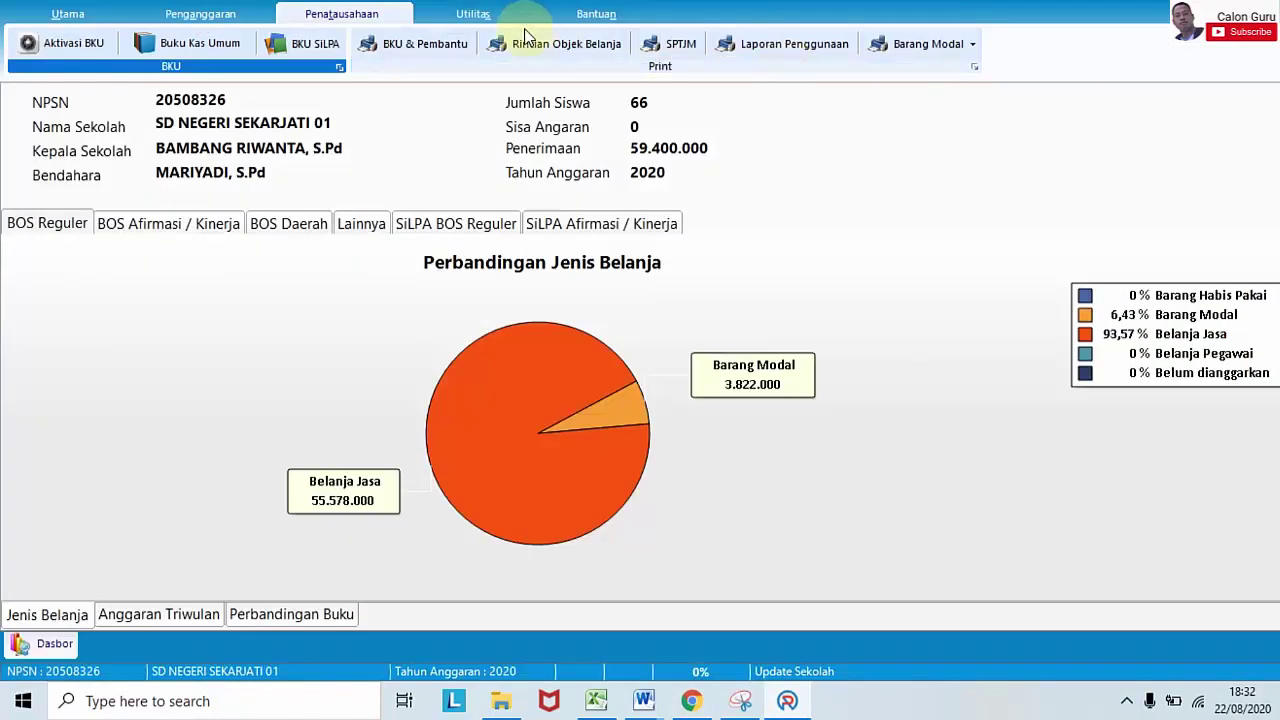
Step: Show the Buku Kas Umum with BOS Reguler Revisi Ke 1 as the fund source
left_click(228, 55)
left_click(1045, 110)
left_click(1040, 135)
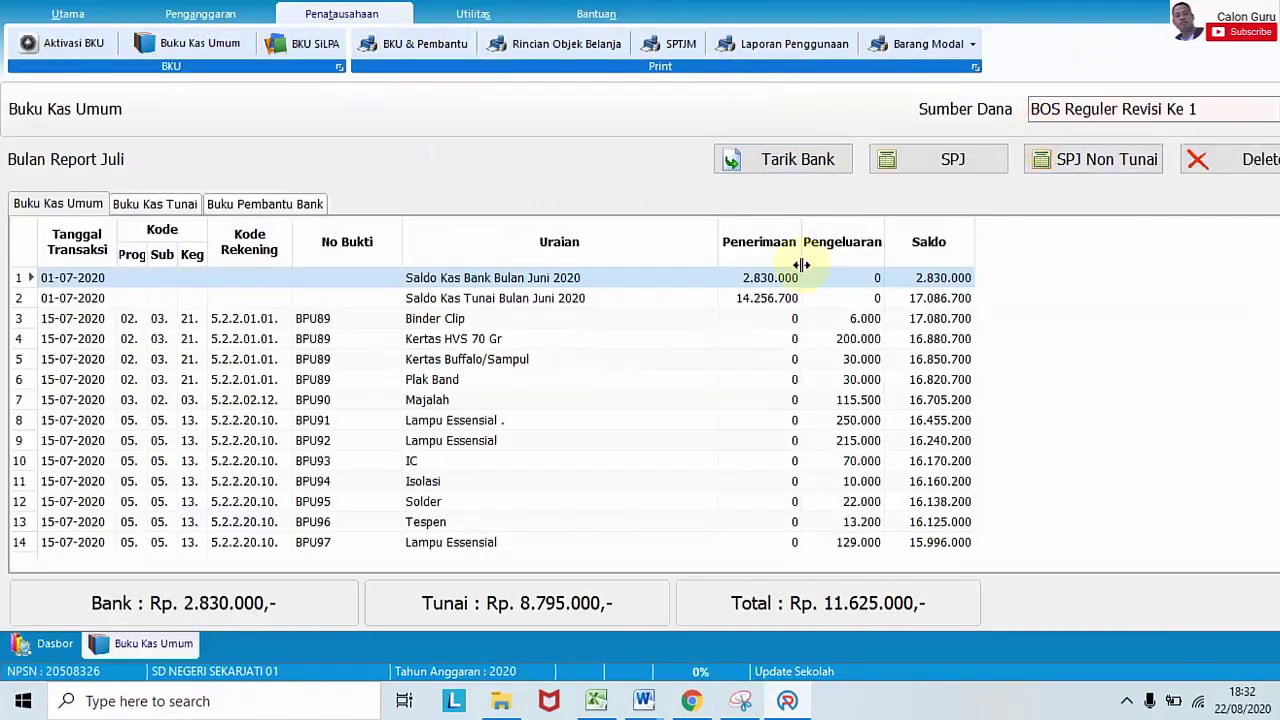
Step: Review the July transactions (total Rp. 11.625.000), then return to the BOS website's Laporan BOS page
key("Down")
key("Down")
key("Down")
key("Down")
key("Down")
key("Down")
key("Down")
key("Down")
key("Down")
key("Down")
key("Down")
key("Down")
key("Down")
key("Down")
key("Down")
key("Down")
key("Down")
key("Down")
key("Down")
key("Down")
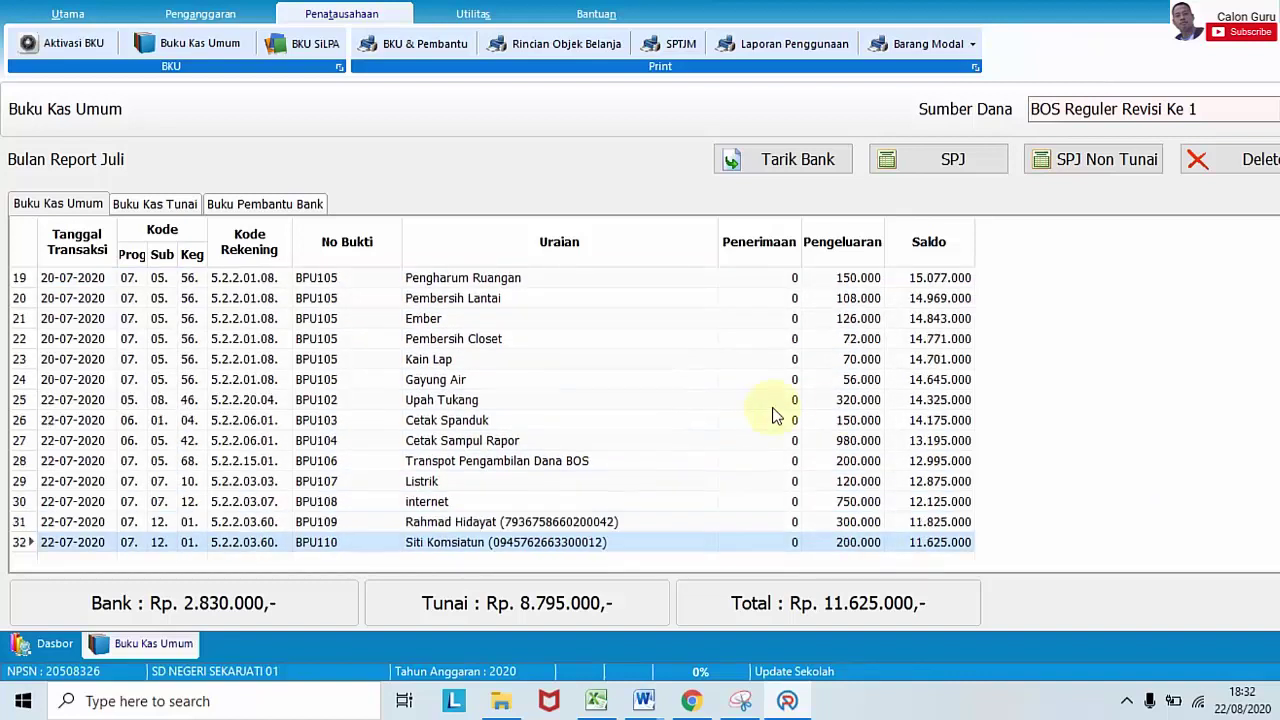
key("Up")
key("Up")
key("Up")
key("Up")
key("Up")
key("Up")
key("Up")
key("Up")
key("Up")
key("Up")
key("Up")
key("Up")
key("Up")
key("Up")
key("Up")
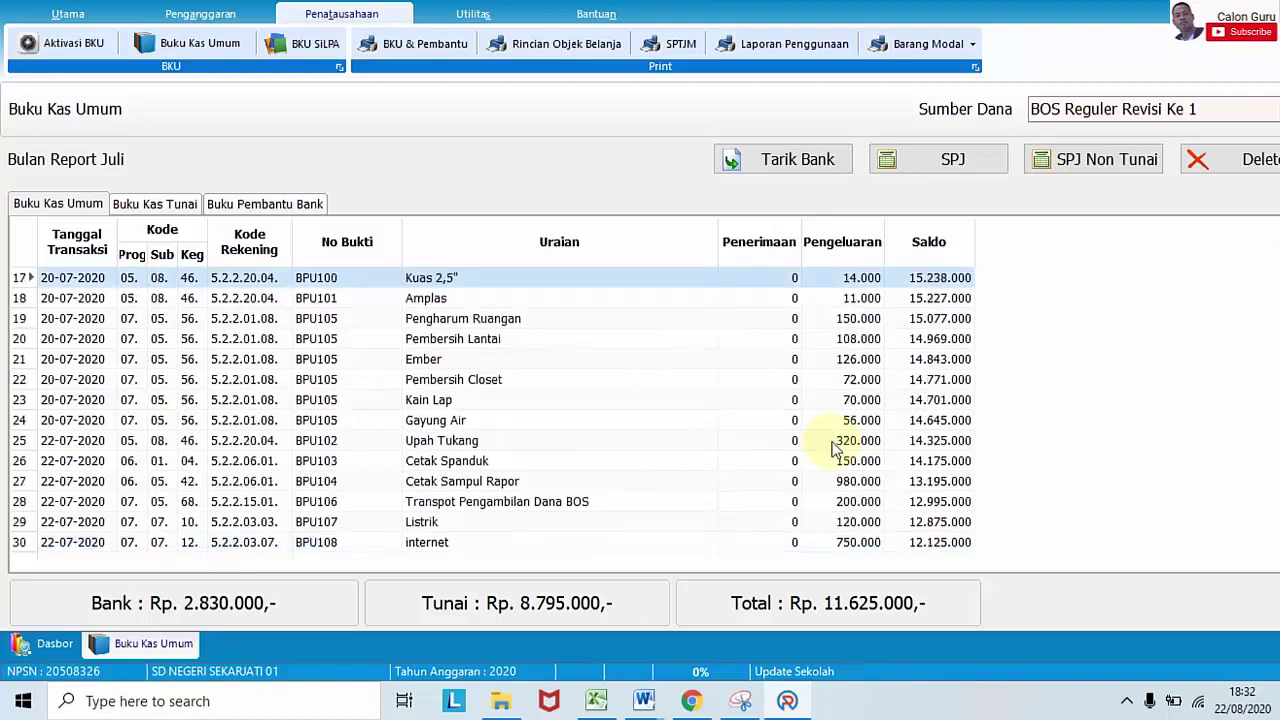
left_click(692, 701)
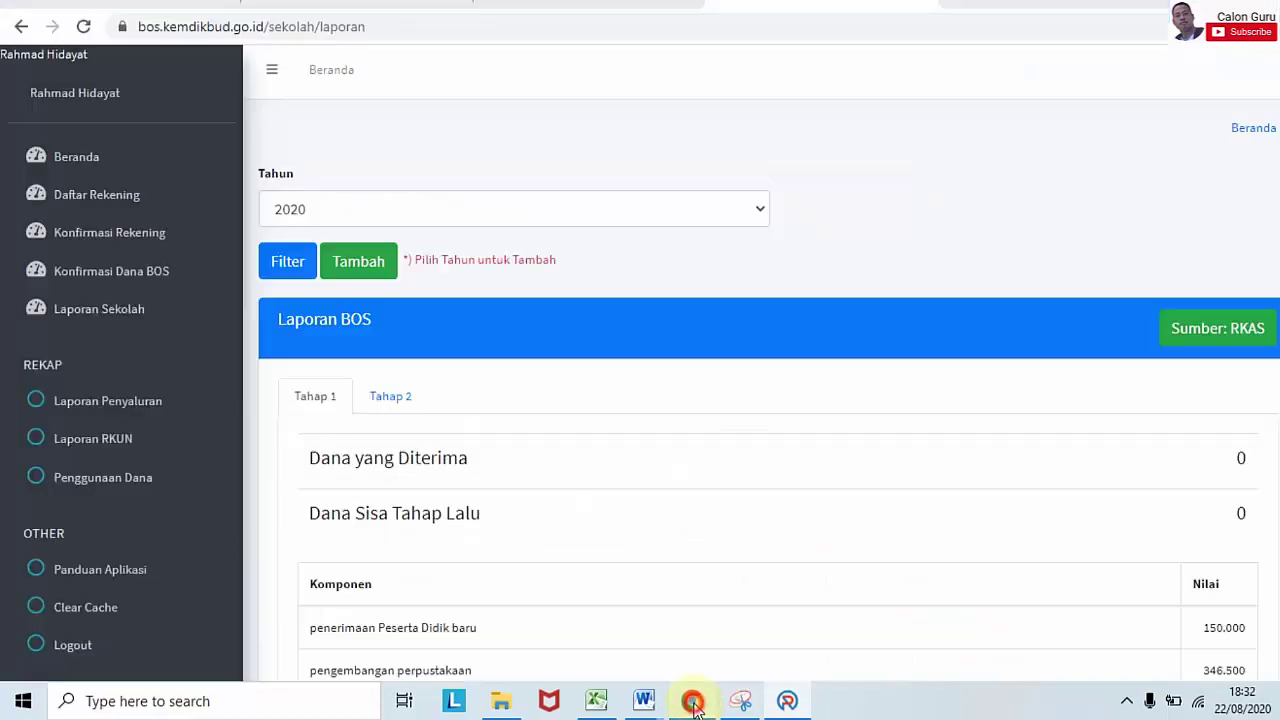